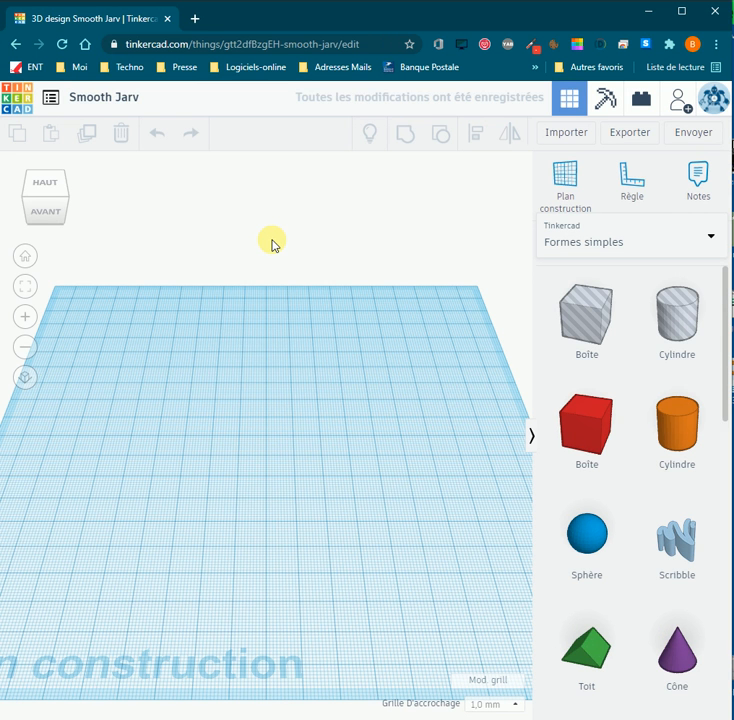
Place a metric gear (Roue dentée mé...) from page 3 of all shape generators on the workplane.
left_click(637, 244)
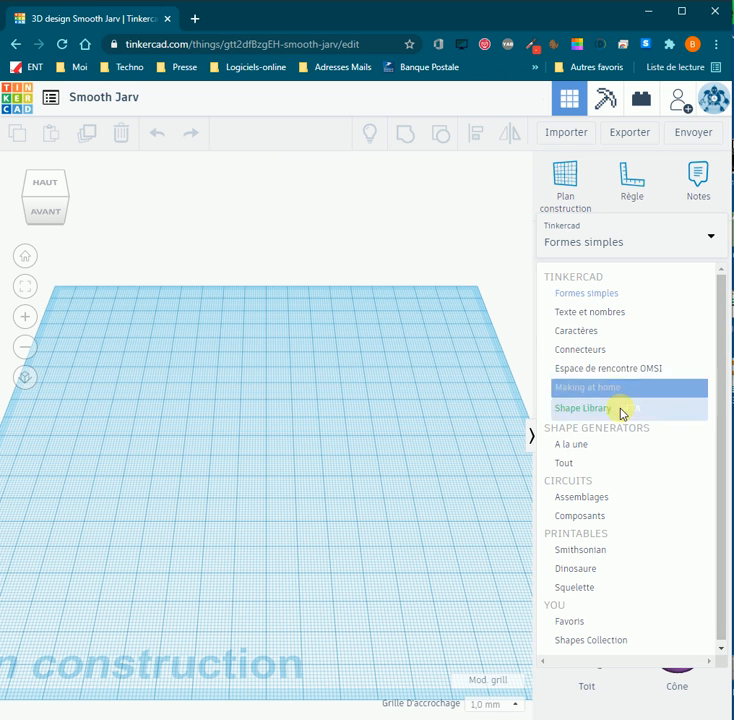
left_click(585, 468)
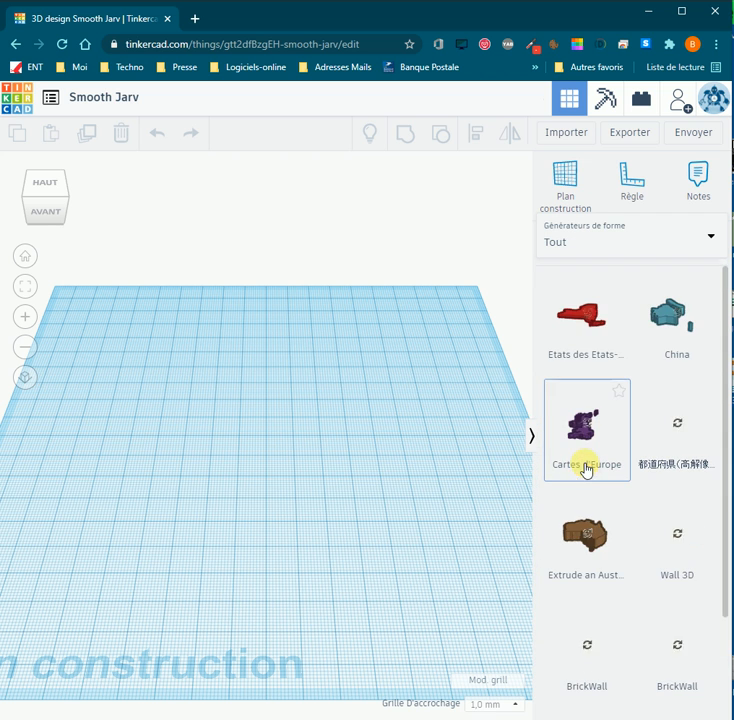
scroll(620, 487, "down", 2)
scroll(627, 486, "up", 1)
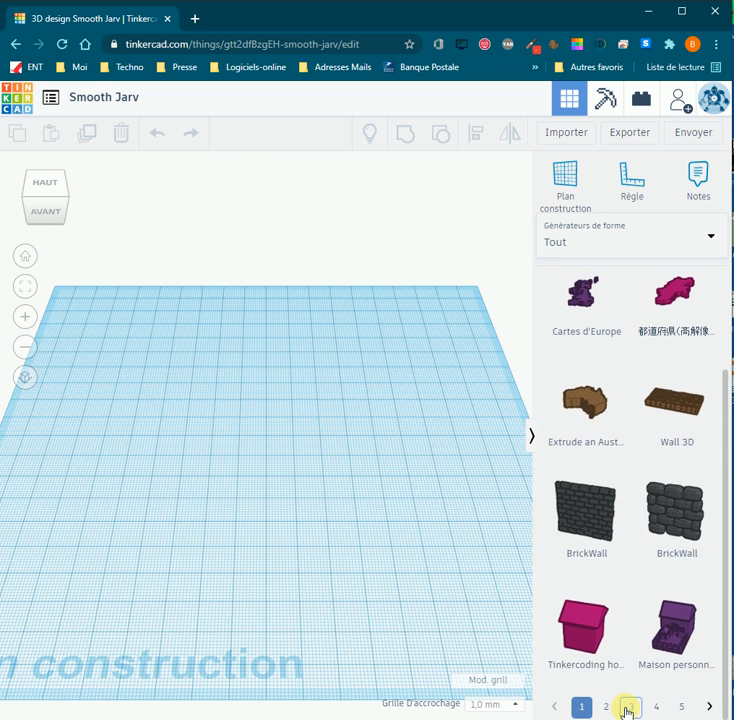
left_click(631, 706)
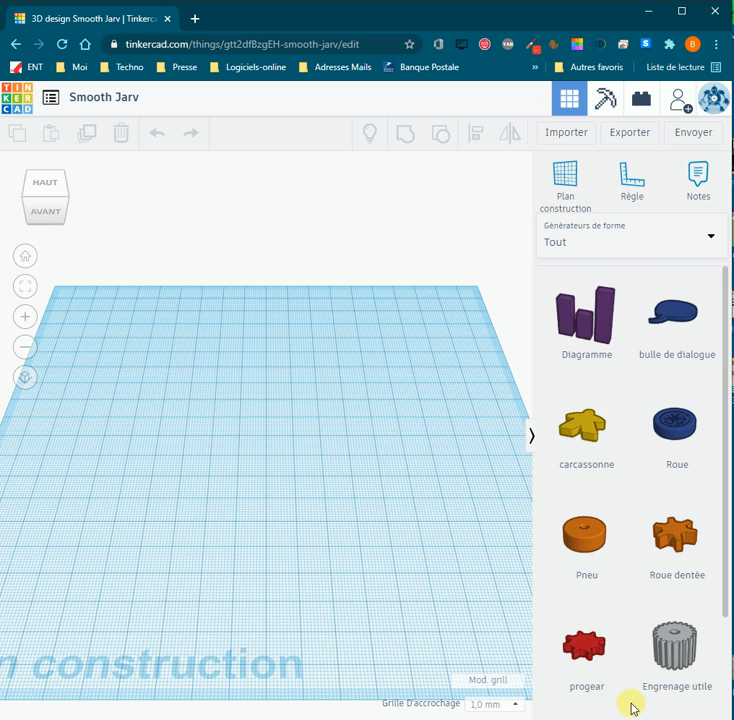
scroll(638, 490, "down", 1)
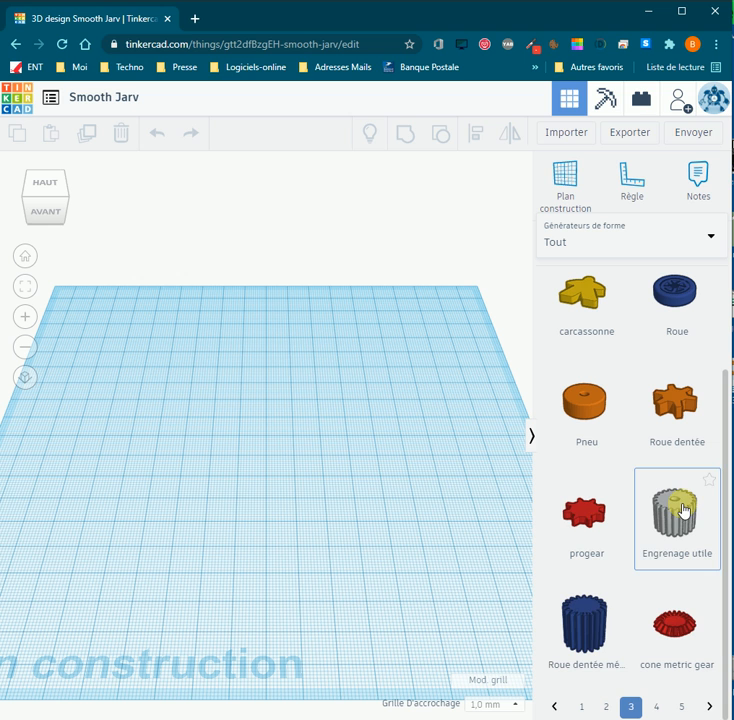
left_click_drag(591, 622, 231, 482)
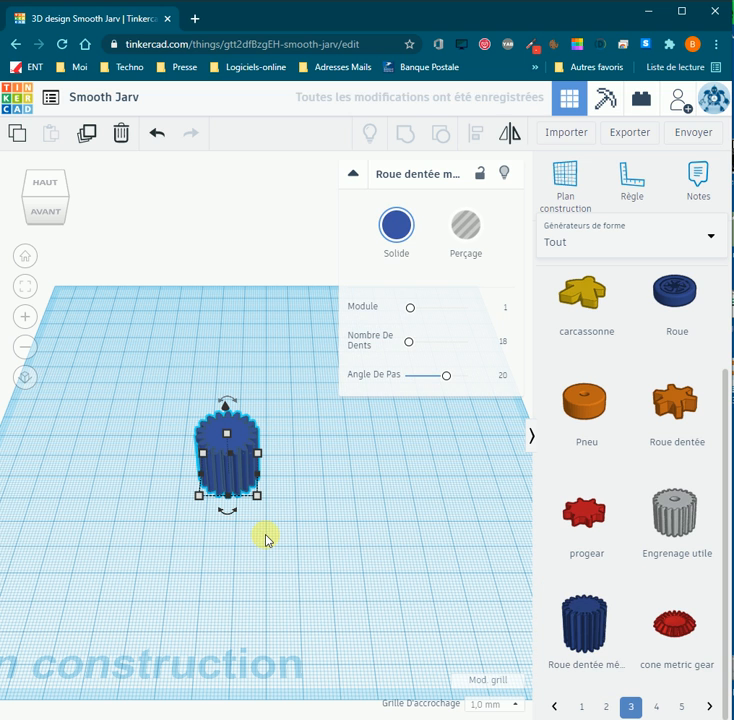
Set the gear's number of teeth to 61.
left_click(504, 345)
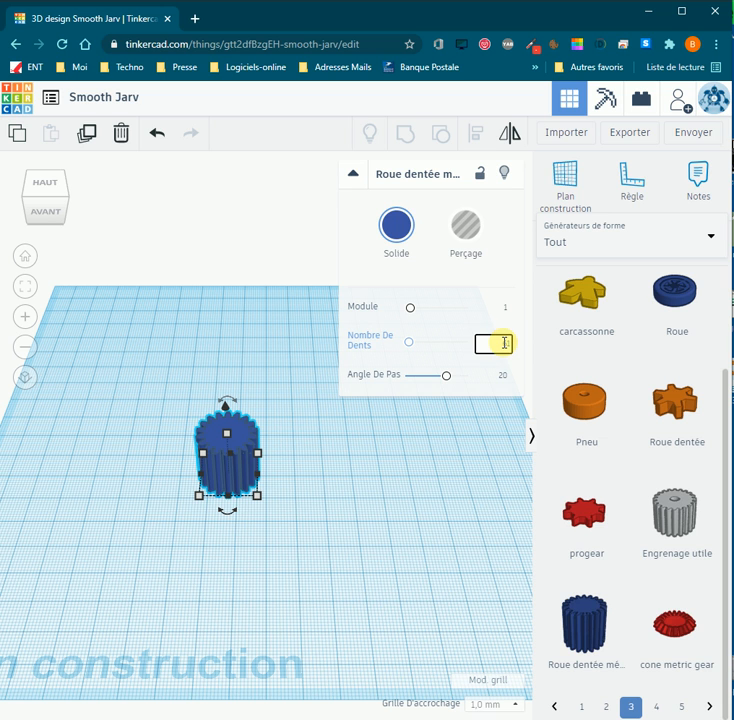
type("61")
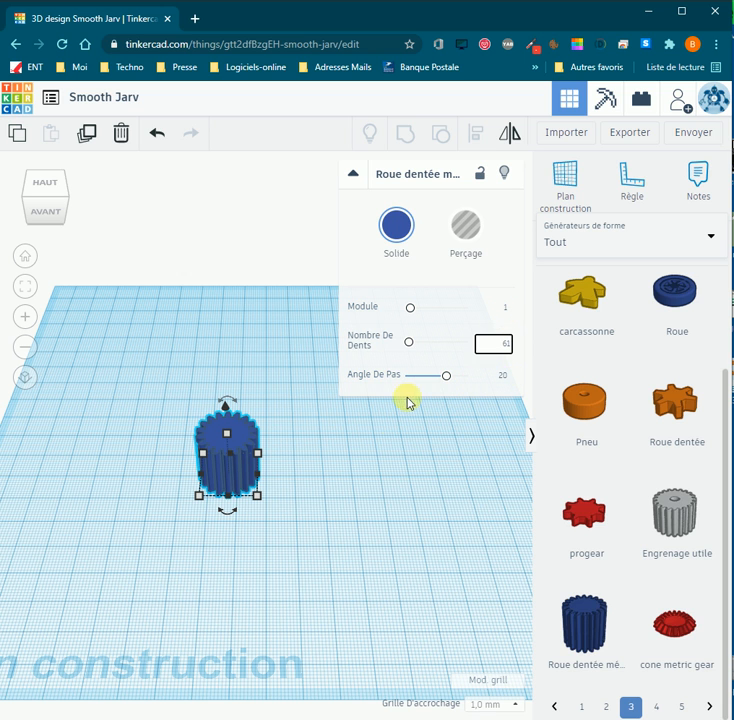
left_click(396, 441)
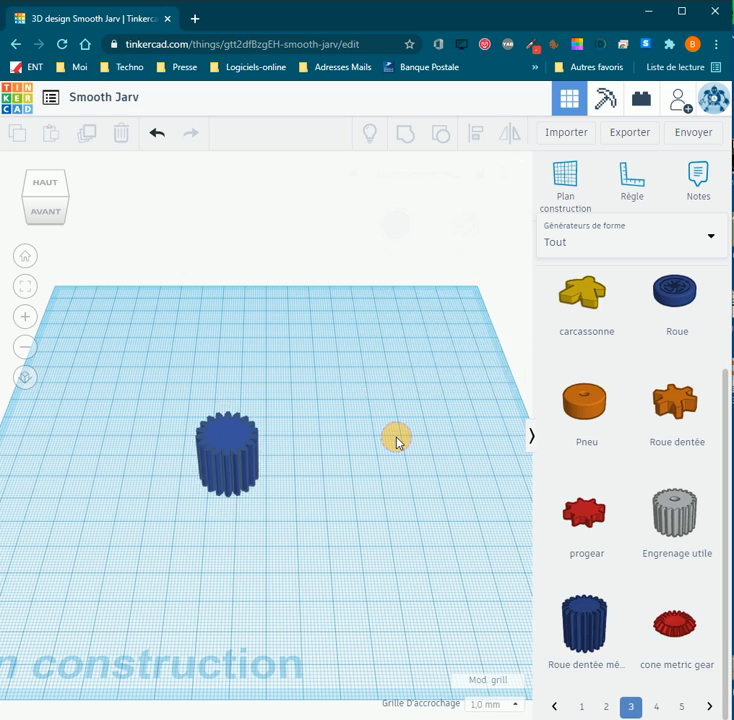
Resize the 61-tooth gear to 45 mm in both width and length.
left_click(257, 442)
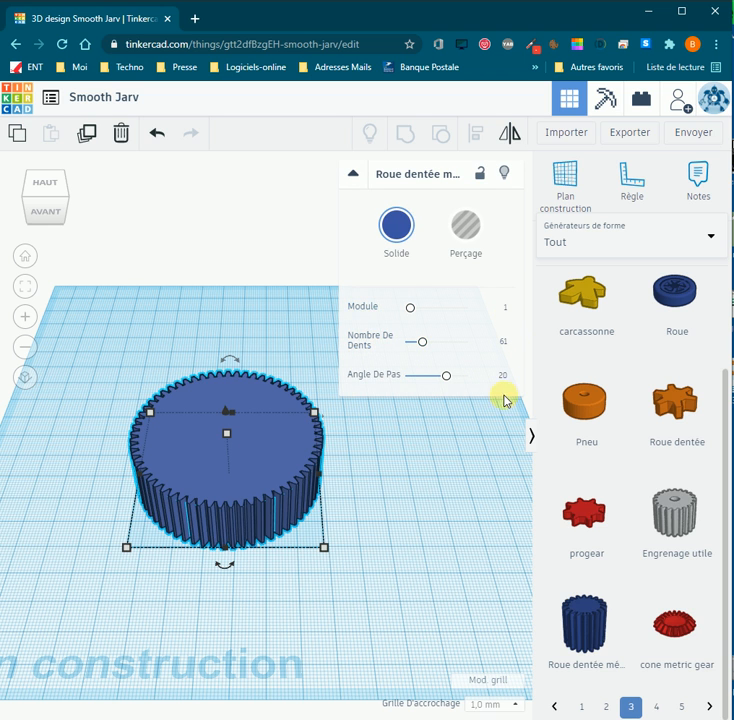
mouse_move(314, 416)
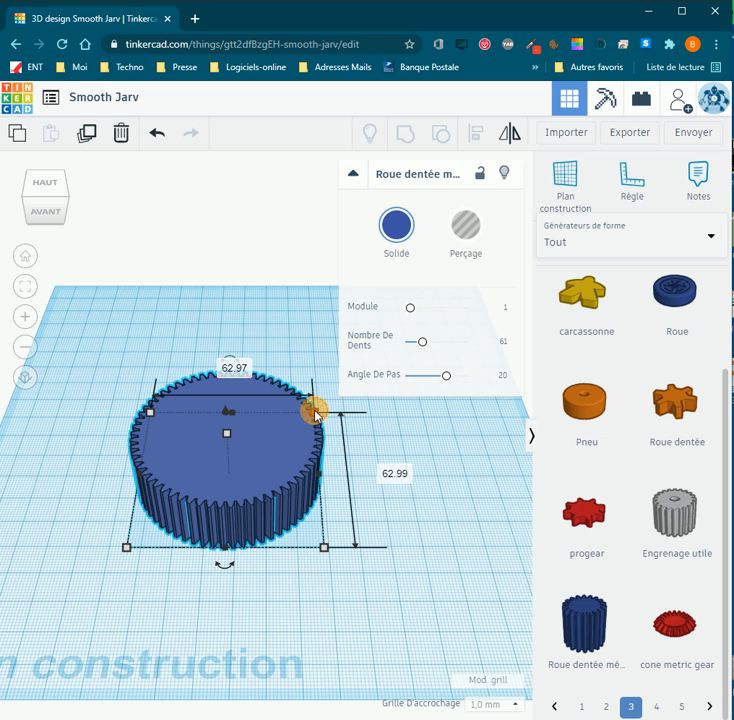
mouse_move(233, 366)
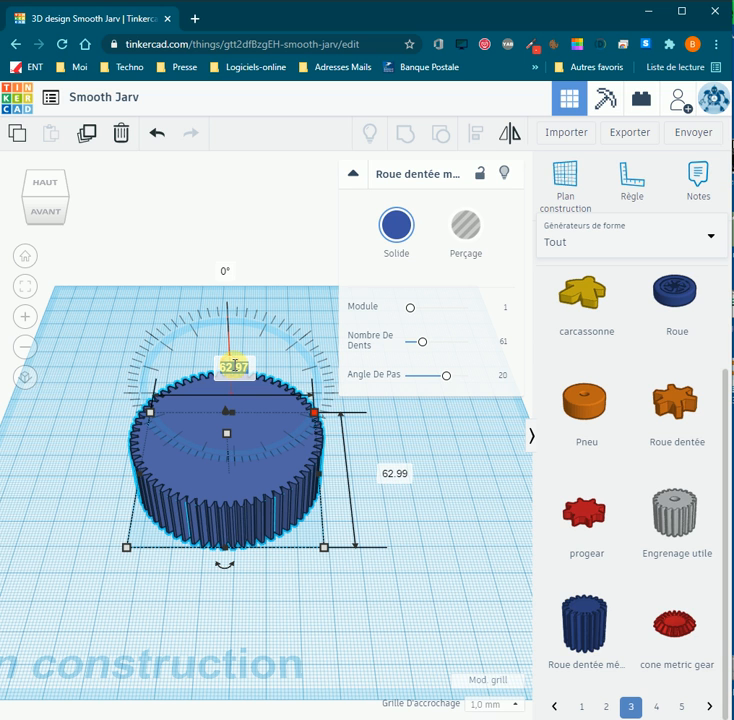
left_click(396, 476)
type("45")
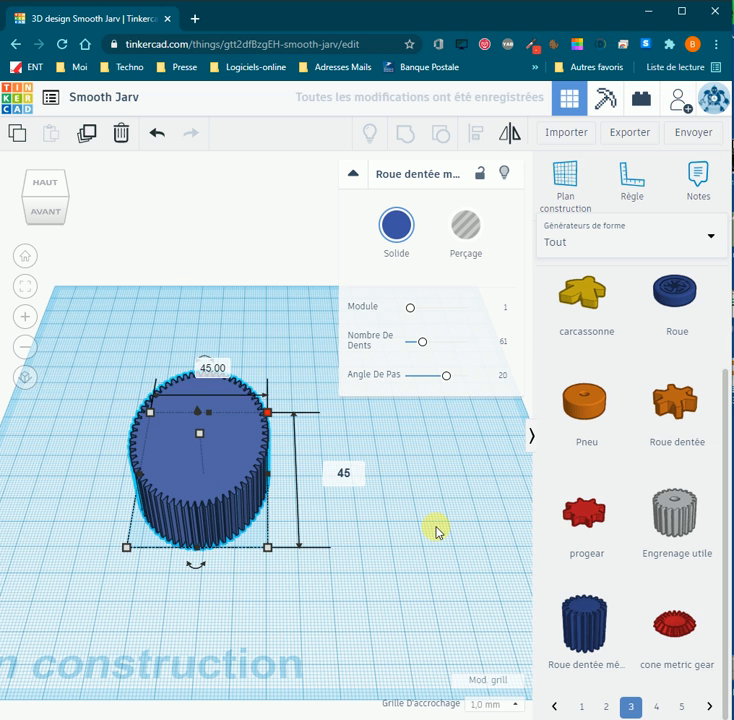
left_click(197, 442)
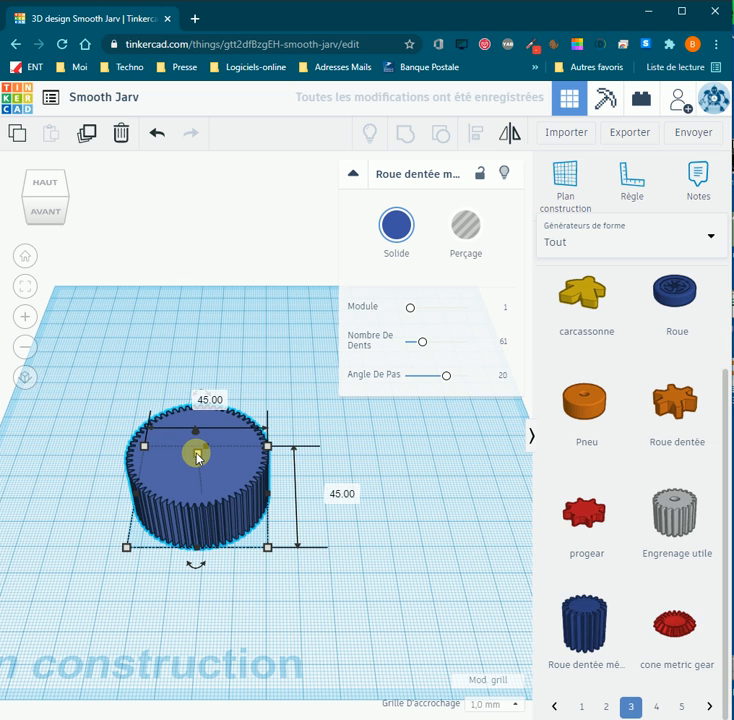
Set the height of the large gear to 6 mm and deselect it.
mouse_move(197, 456)
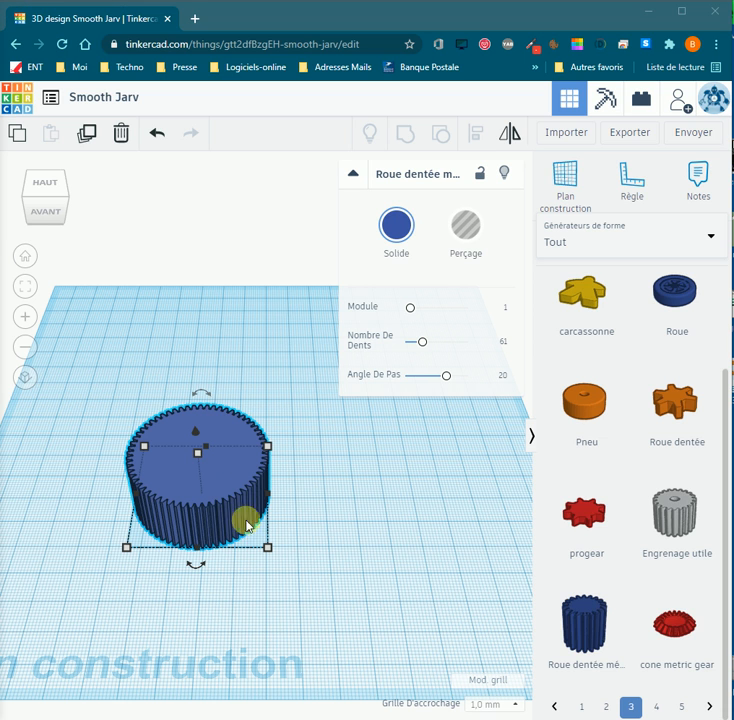
left_click(266, 474)
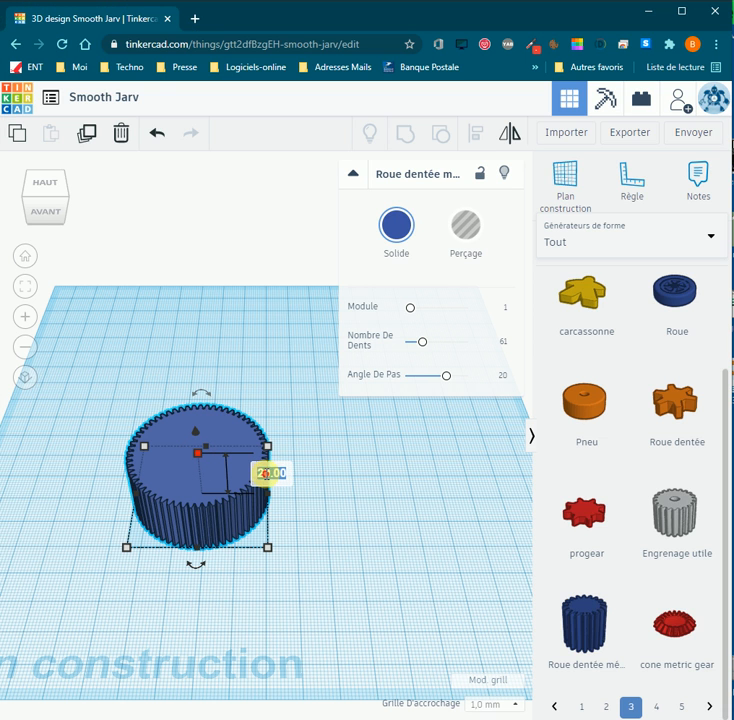
type("6")
key("Return")
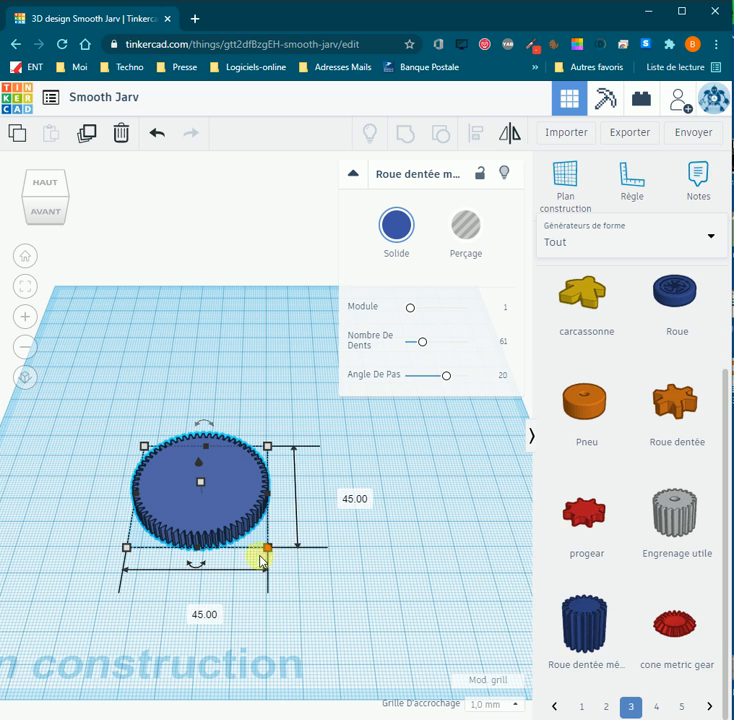
left_click(256, 608)
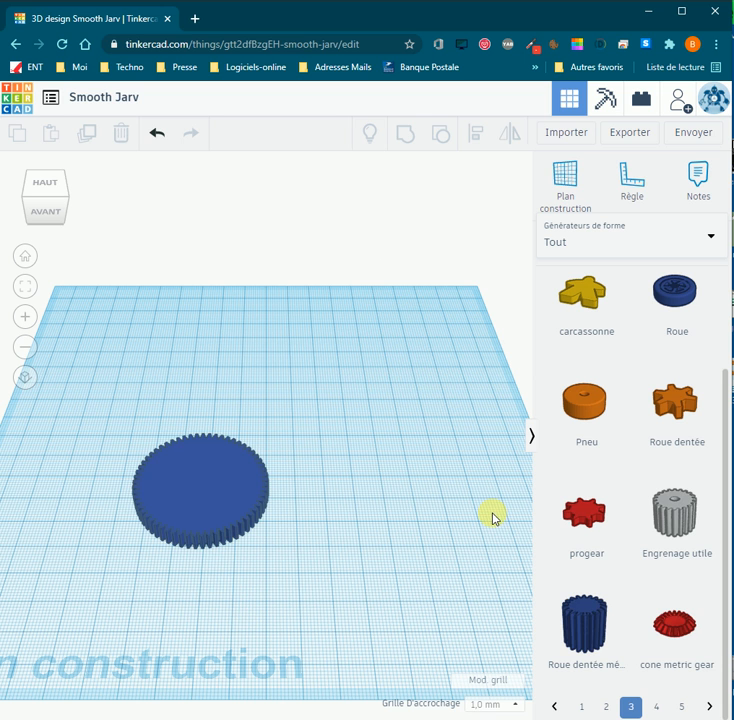
Place a second metric gear to the right of the large one and give it 19 teeth.
left_click_drag(593, 622, 347, 508)
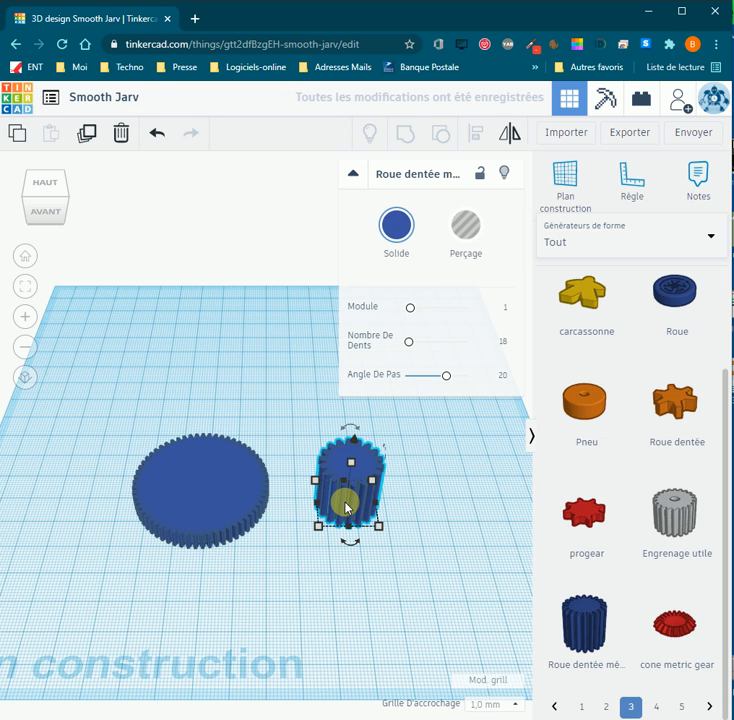
left_click(503, 342)
type("19")
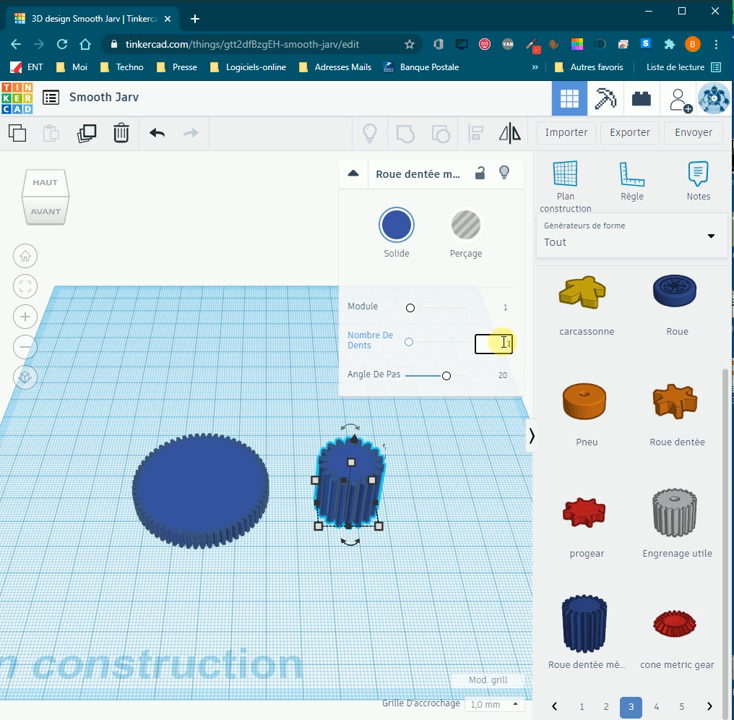
left_click(488, 426)
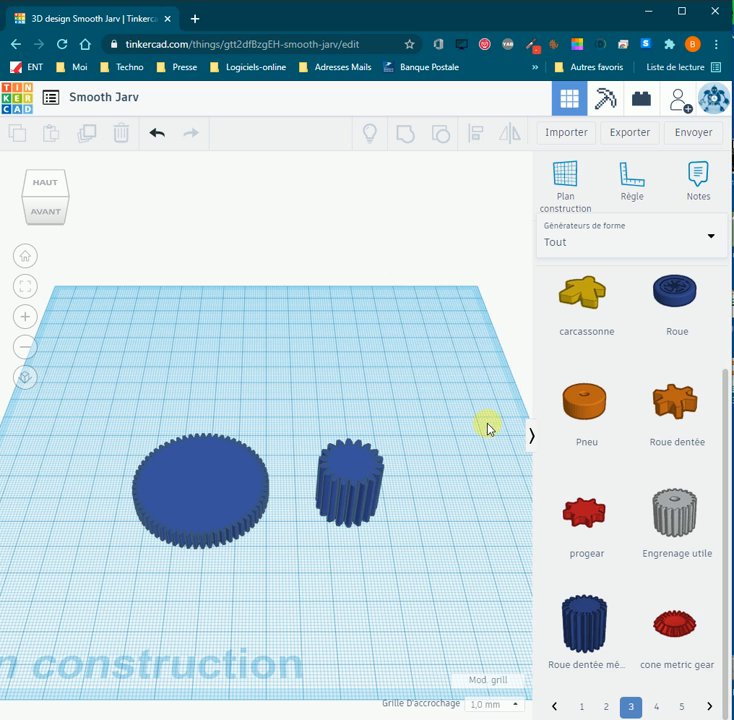
Resize the 19-tooth gear to 22 mm in both width and length.
left_click(354, 472)
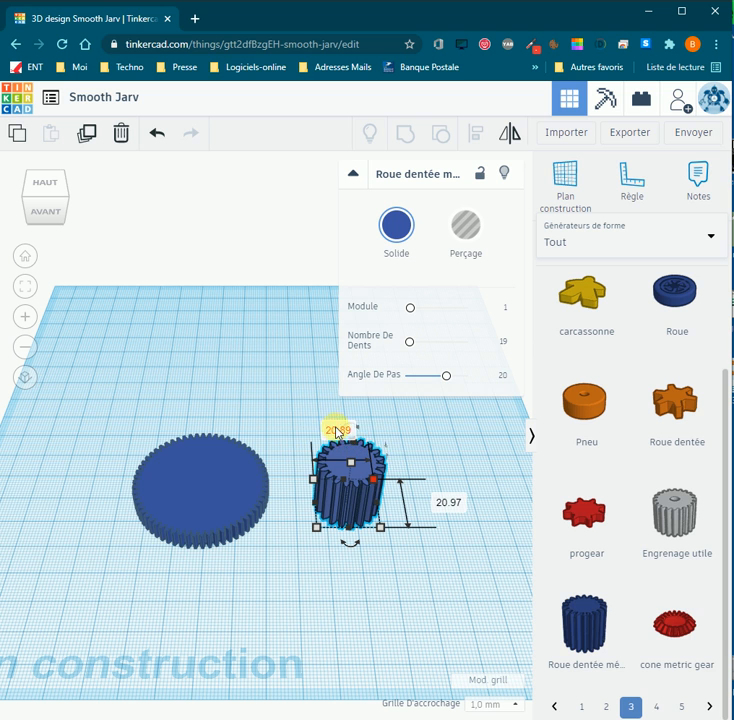
left_click(333, 428)
type("22")
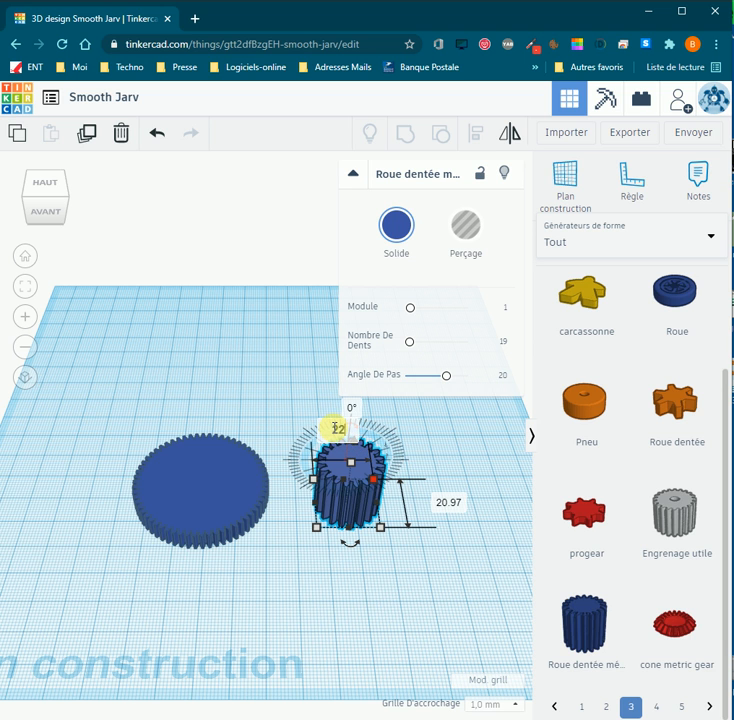
left_click(448, 502)
type("22")
left_click(338, 472)
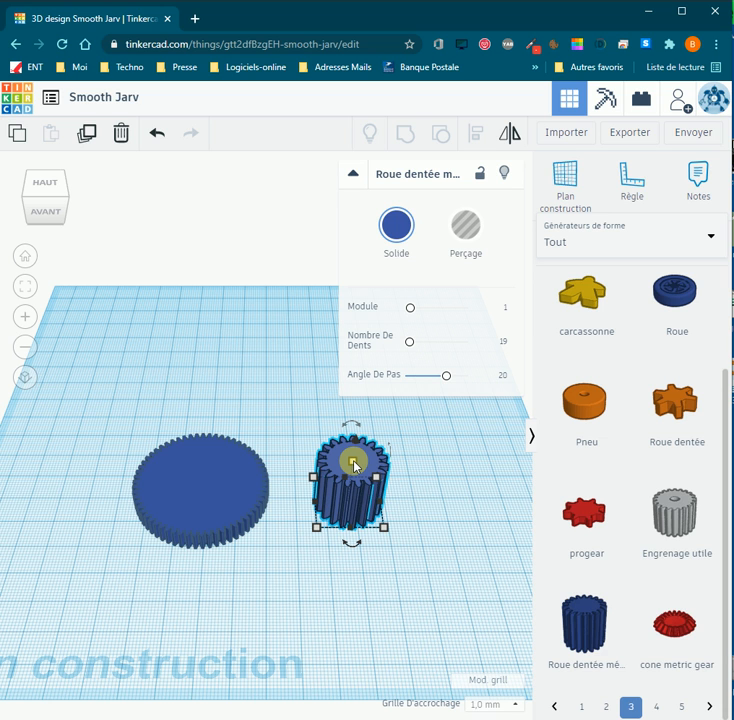
Set the height of the small gear to 9 mm.
left_click(418, 482)
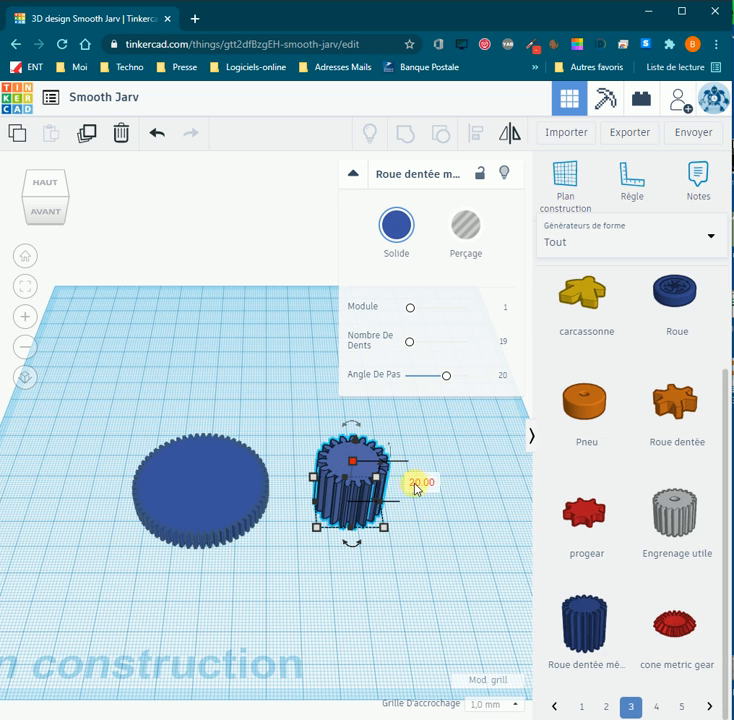
type("9")
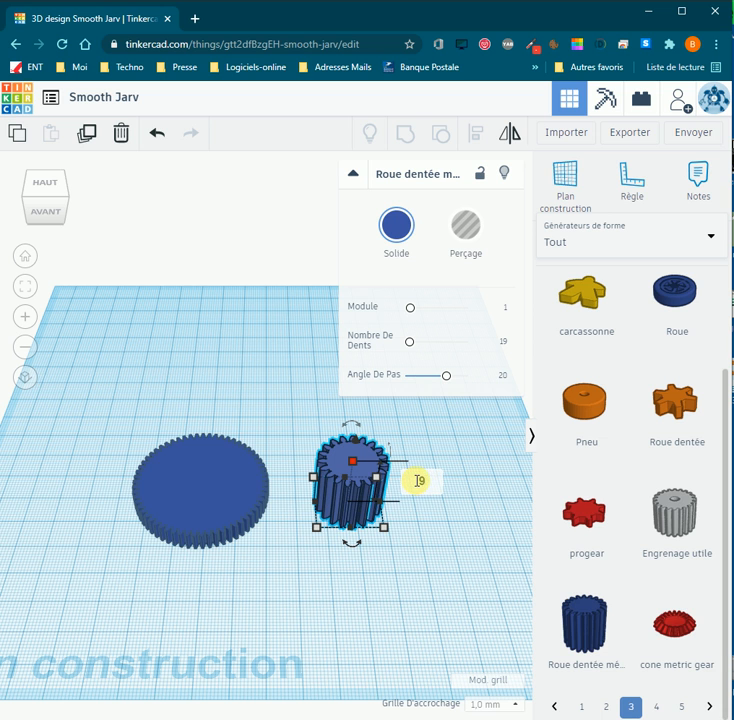
key("Return")
Raise the small gear 6 mm above the workplane.
mouse_move(475, 610)
right_mouse_down()
mouse_move(472, 569)
mouse_move(480, 577)
mouse_move(470, 600)
right_mouse_up()
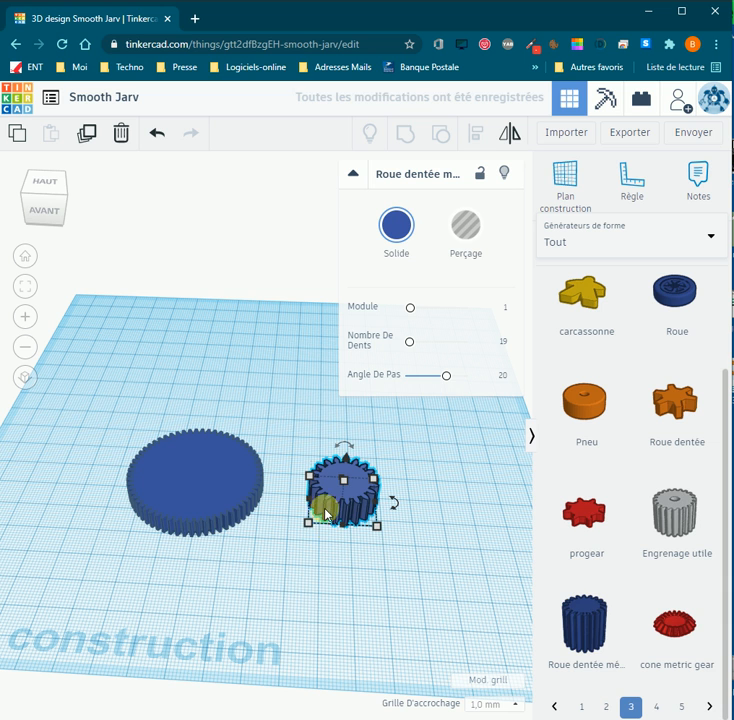
left_click(185, 490)
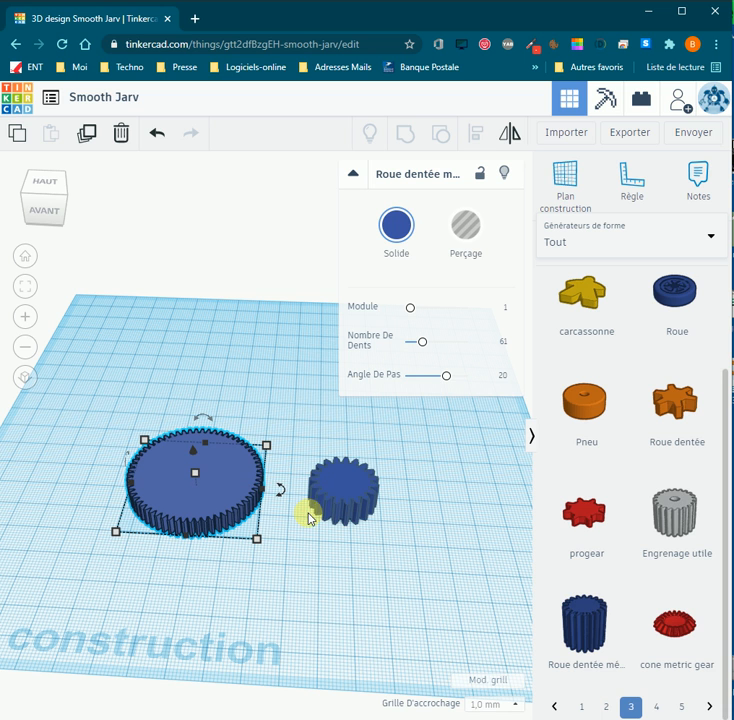
left_click(341, 486)
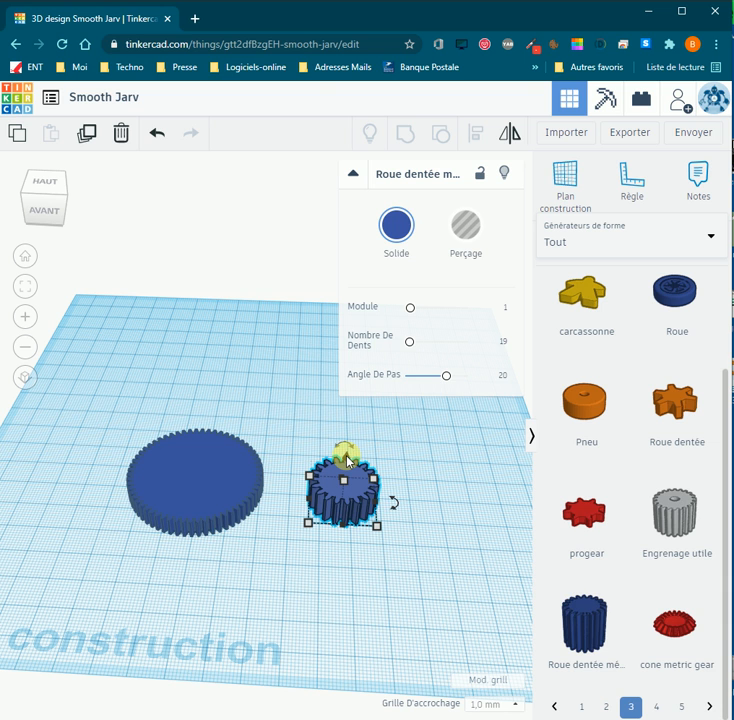
left_click_drag(347, 460, 346, 421)
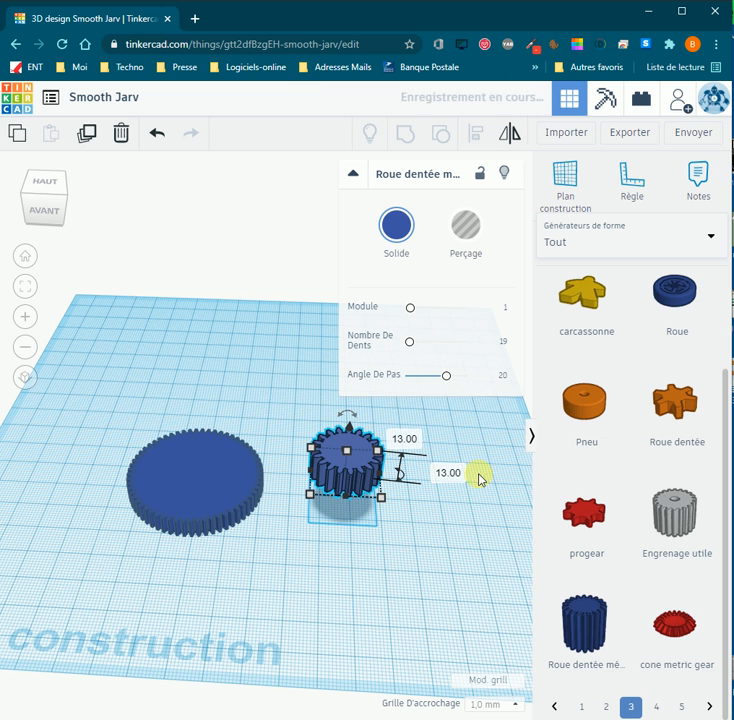
left_click(448, 474)
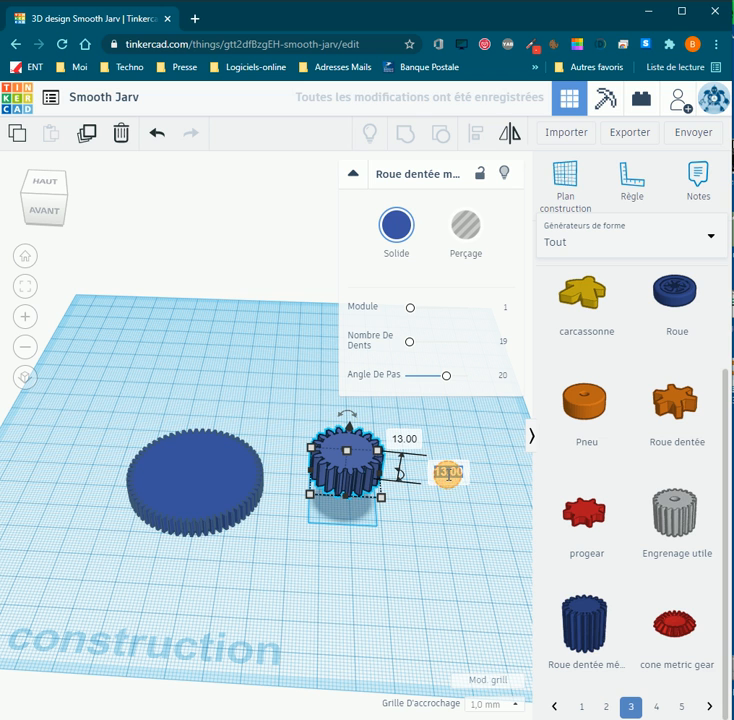
type("6")
key("Return")
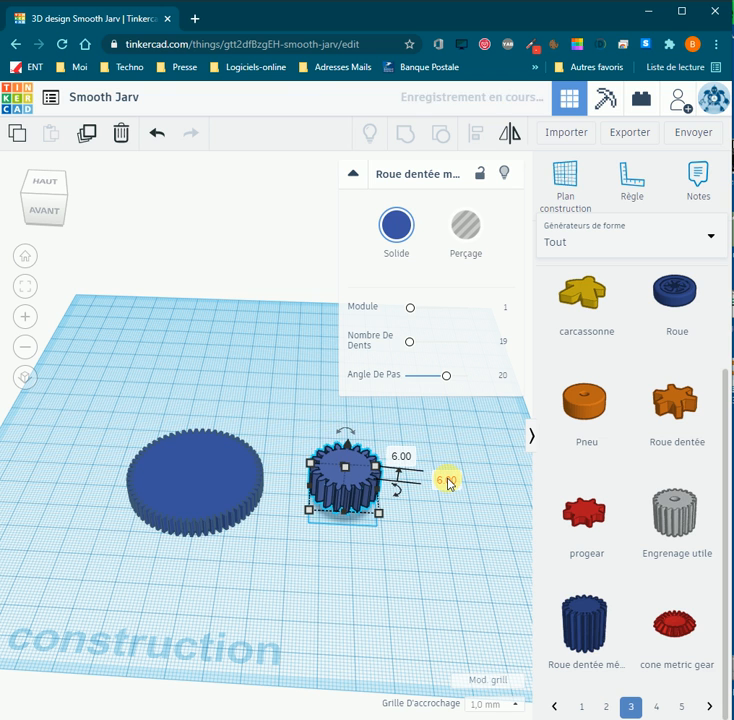
Centre the small gear on the large gear along both horizontal axes and group the two gears.
mouse_move(410, 594)
right_mouse_down()
mouse_move(391, 508)
mouse_move(396, 532)
mouse_move(419, 534)
mouse_move(419, 527)
mouse_move(423, 587)
mouse_move(411, 618)
right_mouse_up()
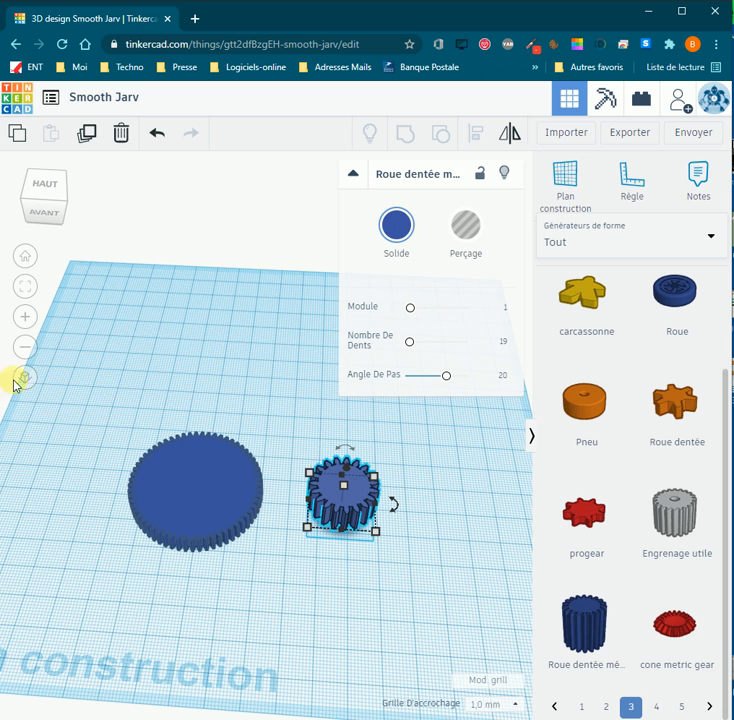
left_click_drag(103, 407, 426, 586)
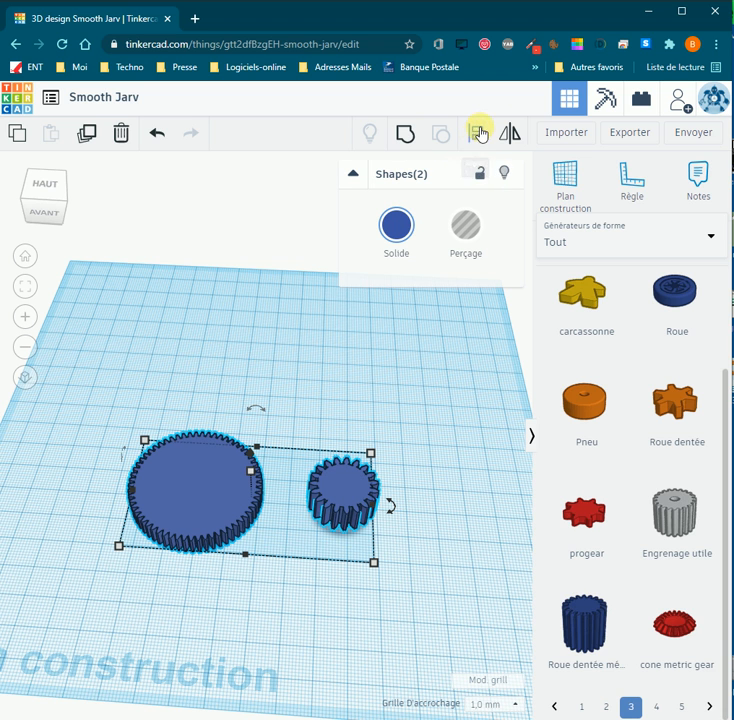
left_click(474, 136)
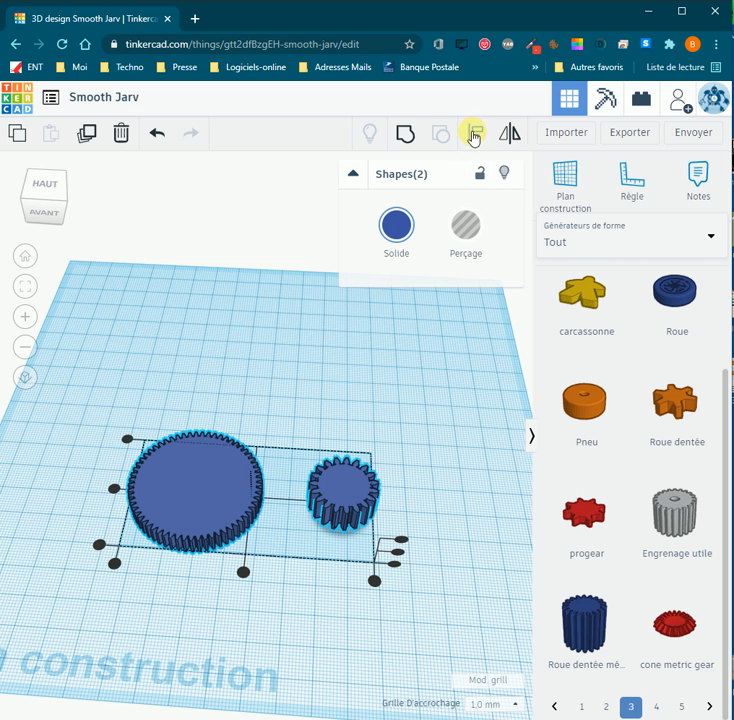
left_click(116, 490)
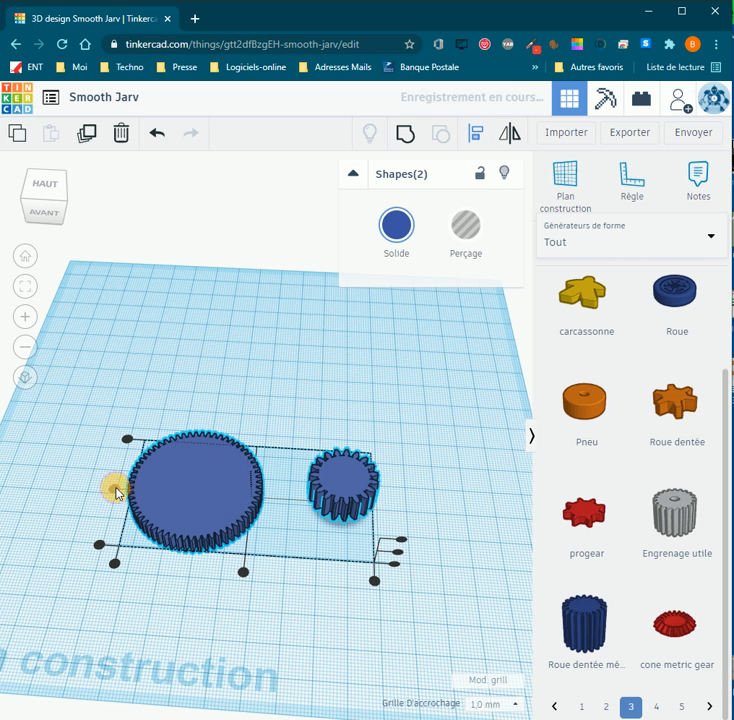
left_click(244, 574)
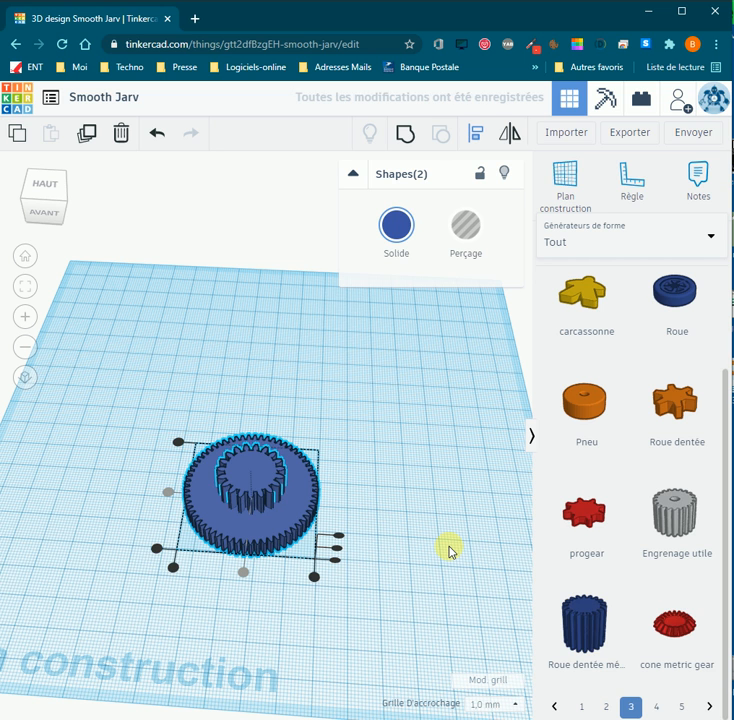
left_click(406, 136)
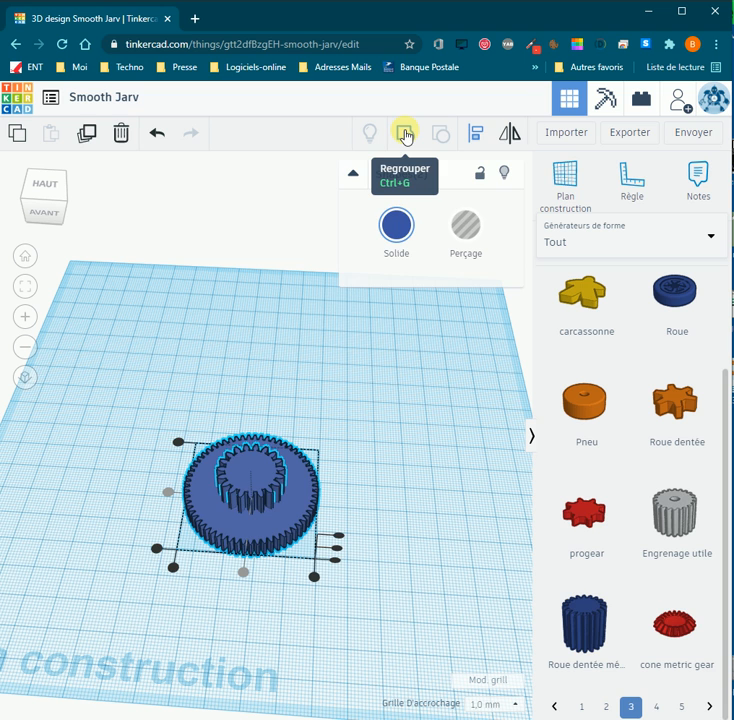
left_click(406, 136)
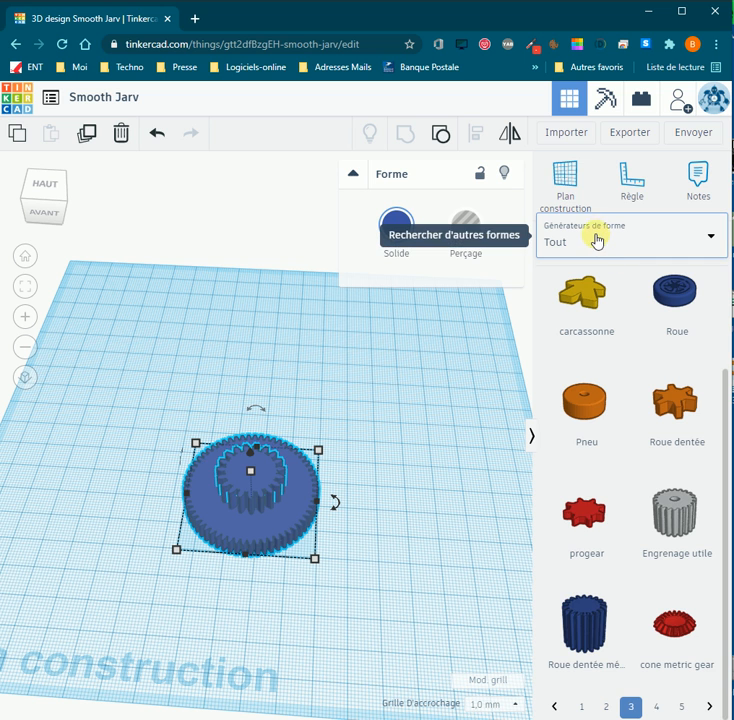
Place a cylinder hole from the basic shapes (Formes simples) on the workplane beside the compound gear.
left_click(597, 240)
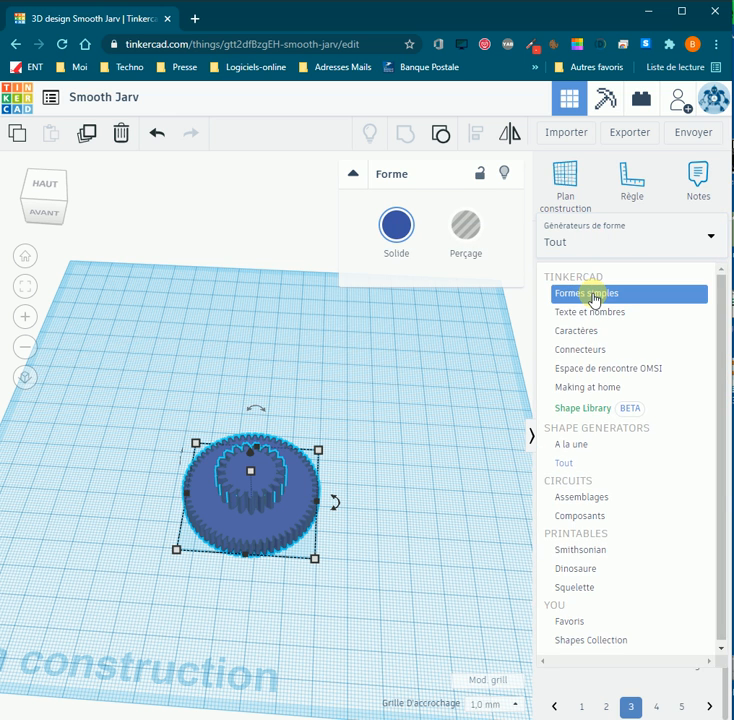
left_click(594, 297)
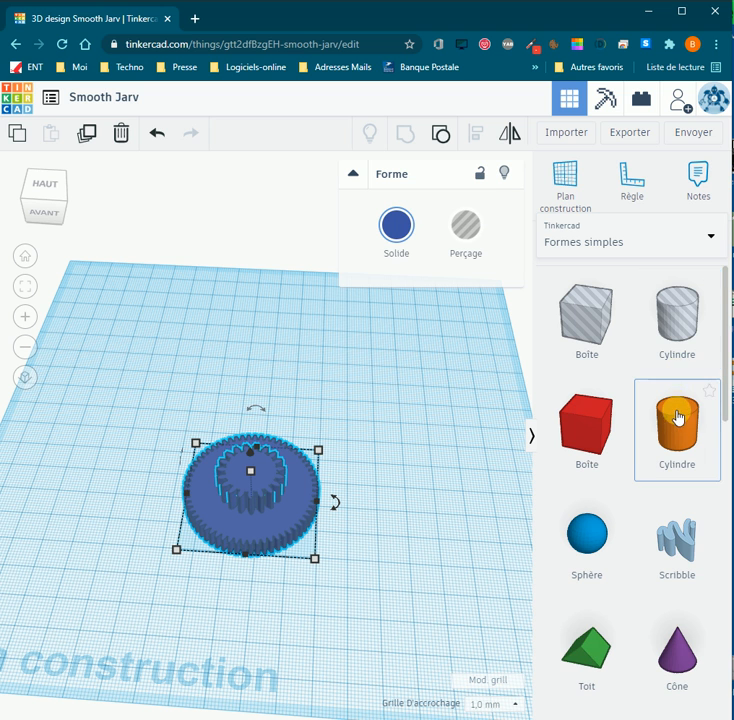
left_click_drag(674, 314, 358, 534)
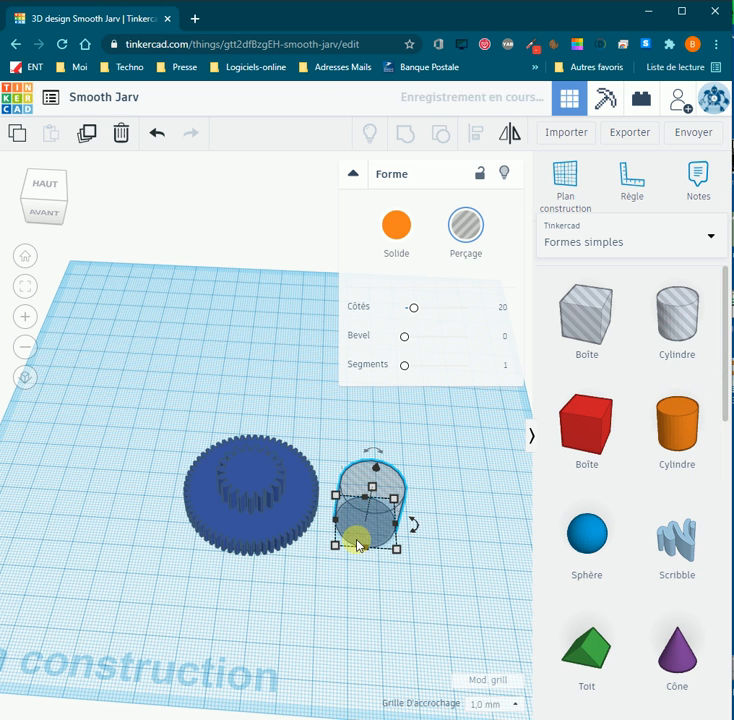
Resize the cylinder hole to 5 mm in both width and length, and stretch its height to 33 mm.
left_click(395, 501)
left_click(360, 442)
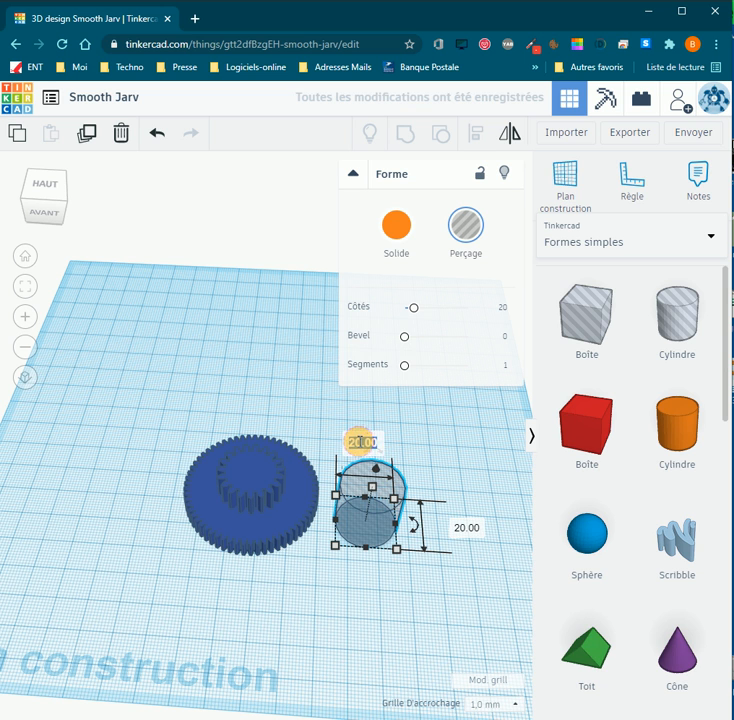
key("BackSpace")
type("5")
key("Return")
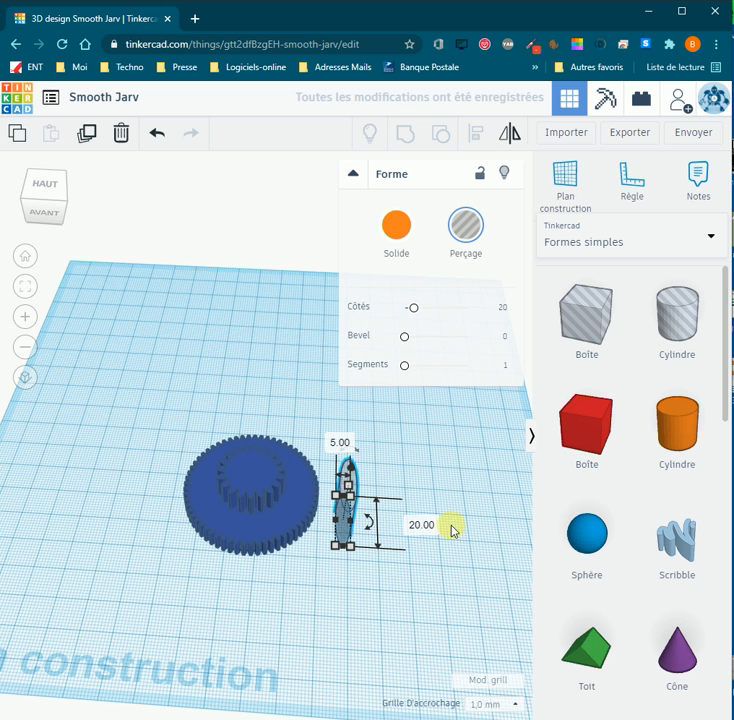
left_click(416, 526)
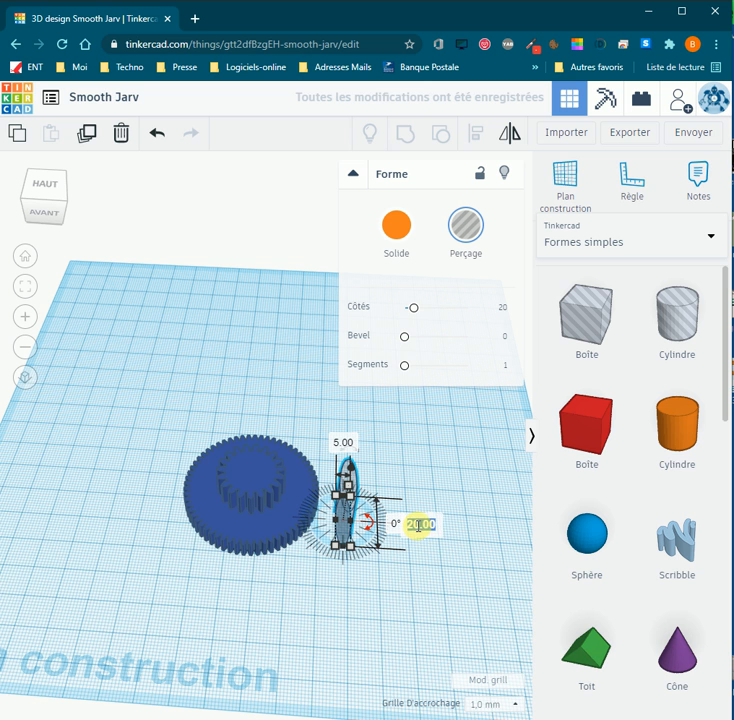
type("5")
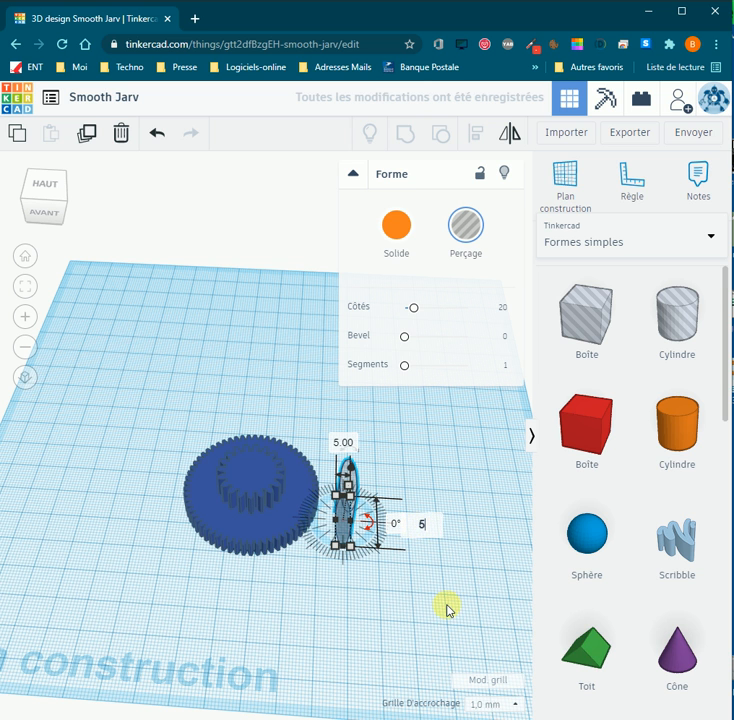
key("Return")
right_click_drag(472, 619, 467, 546)
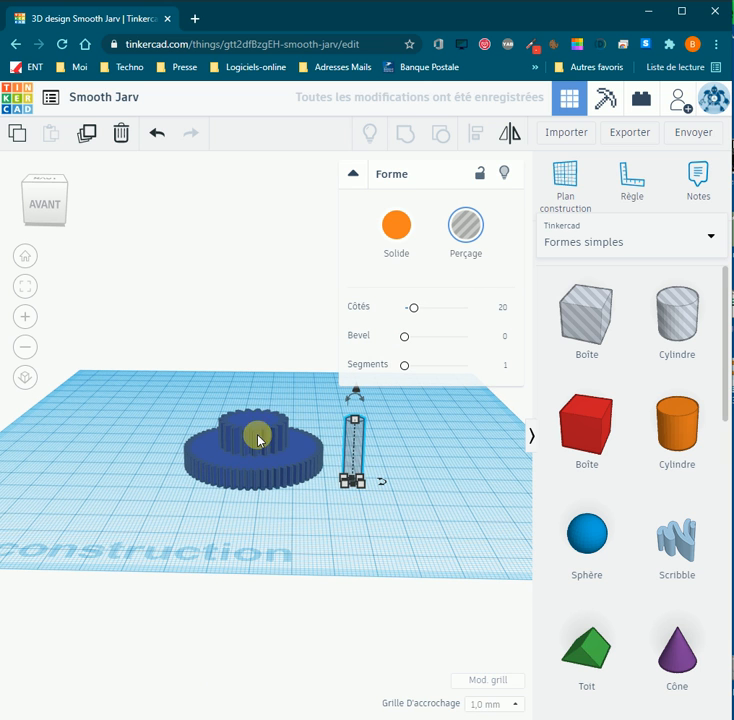
left_click_drag(361, 420, 346, 381)
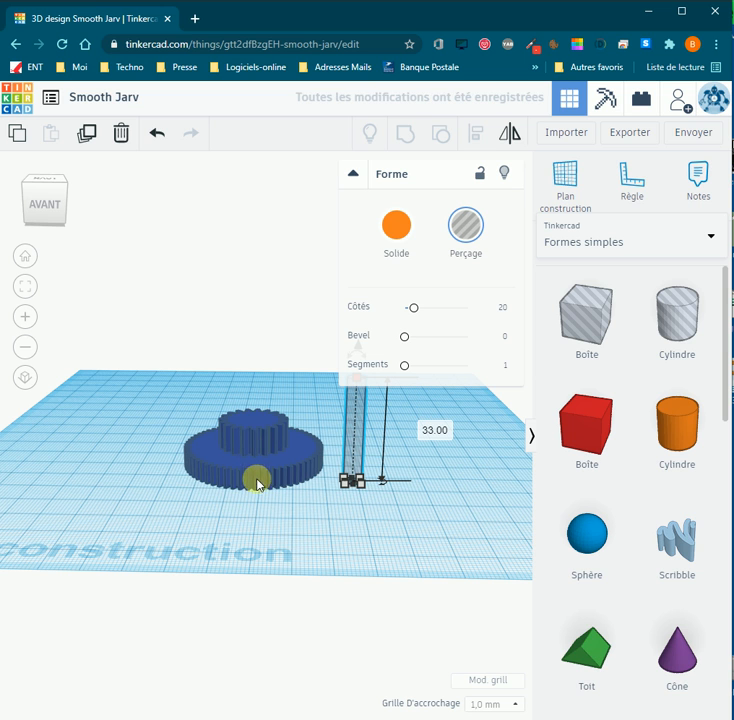
Align the cylinder hole with the centre of the compound gear along both horizontal axes.
right_click_drag(482, 526, 473, 530)
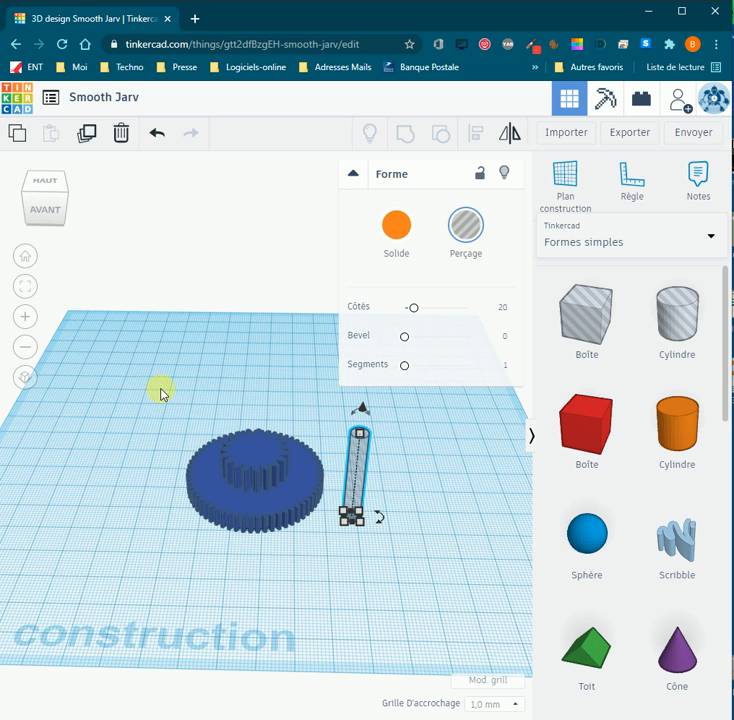
left_click(255, 462)
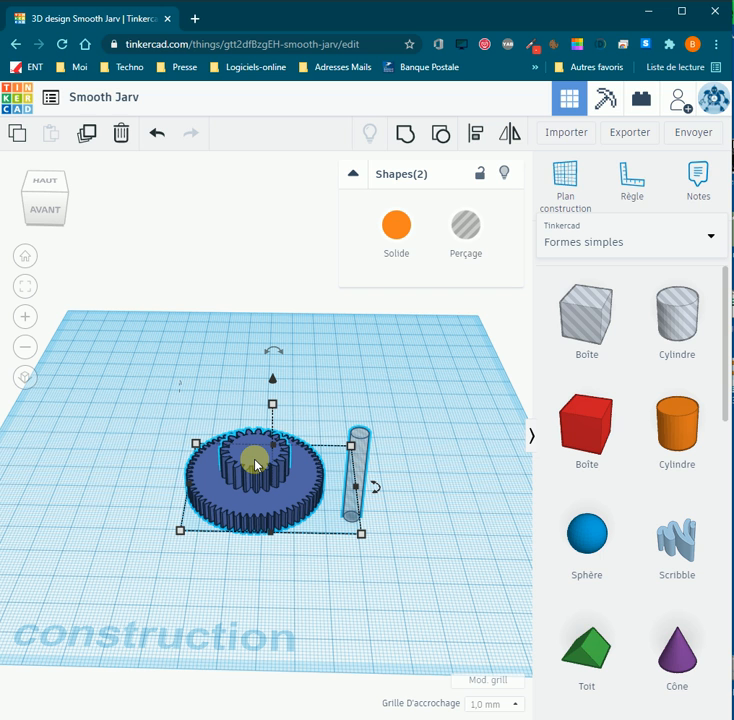
left_click(479, 134)
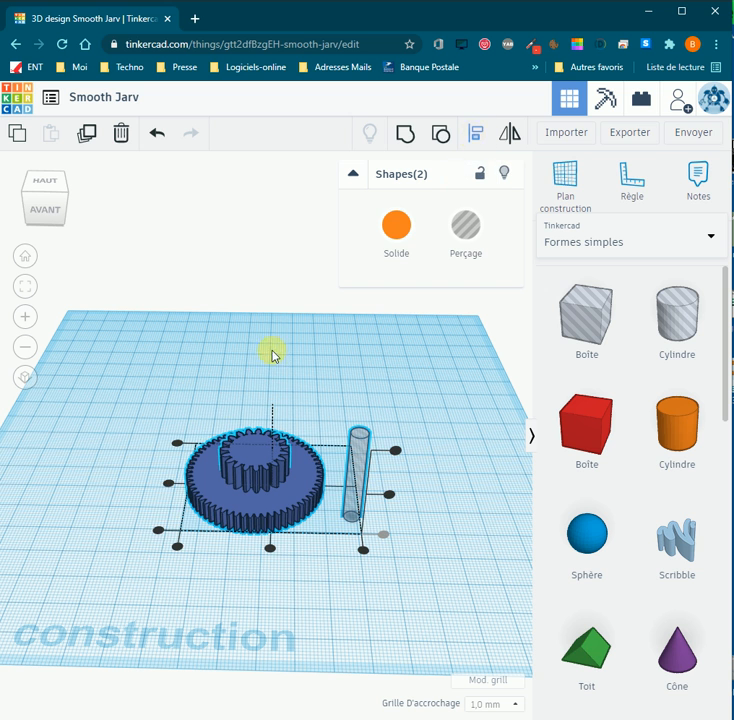
left_click(167, 484)
left_click(271, 550)
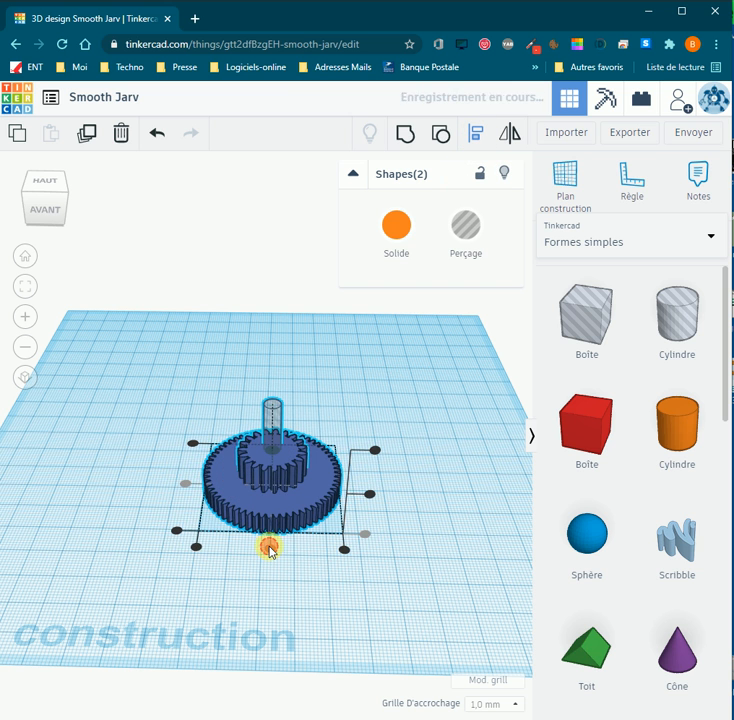
mouse_move(501, 488)
right_mouse_down()
mouse_move(470, 552)
mouse_move(487, 490)
right_mouse_up()
left_click(421, 523)
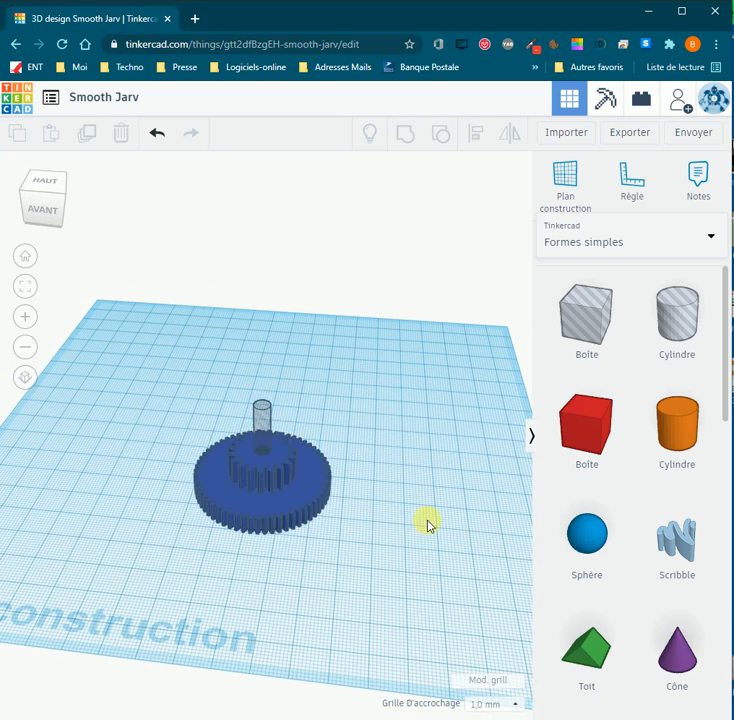
Group the cylinder hole with the compound gear to cut the central bore, and select the resulting gear.
left_click_drag(150, 366, 381, 593)
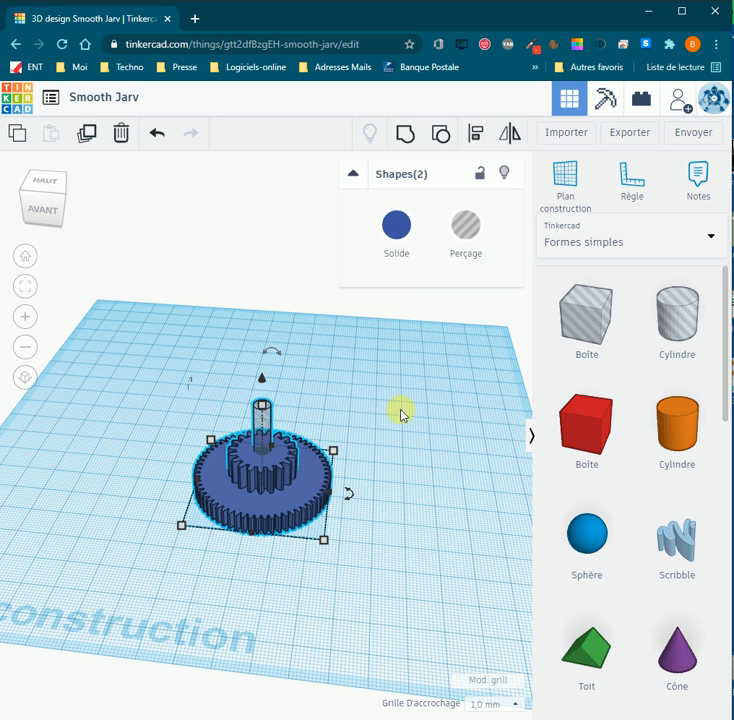
left_click(404, 137)
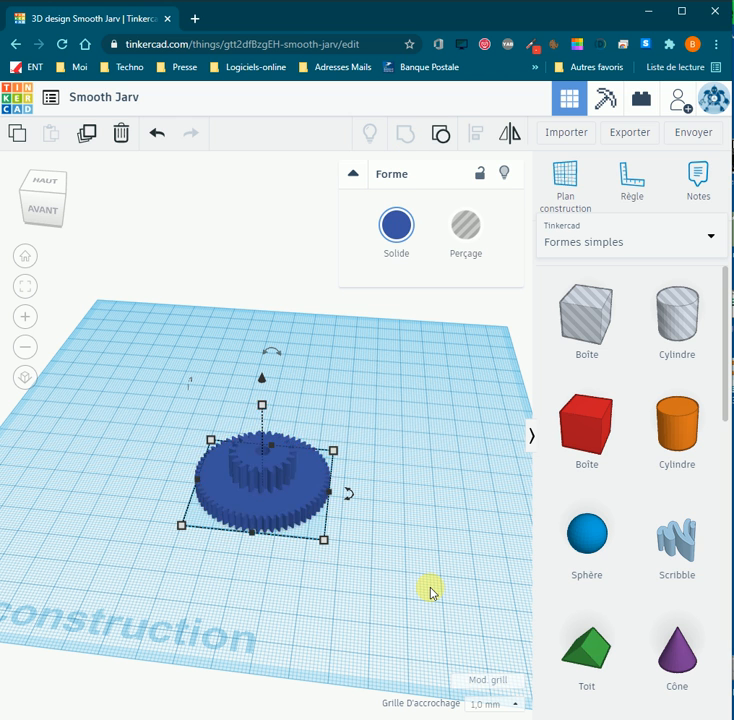
left_click(430, 547)
right_click_drag(331, 657, 429, 610)
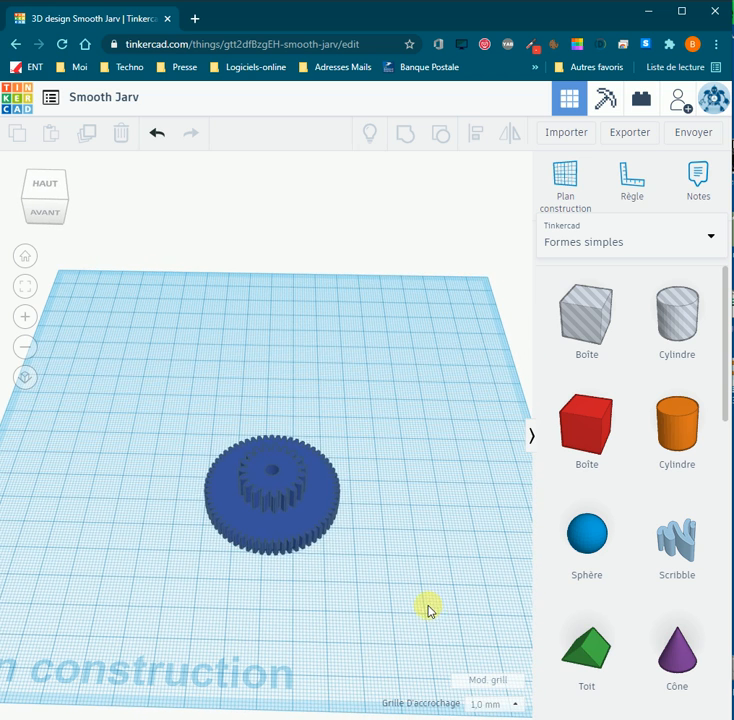
left_click(282, 495)
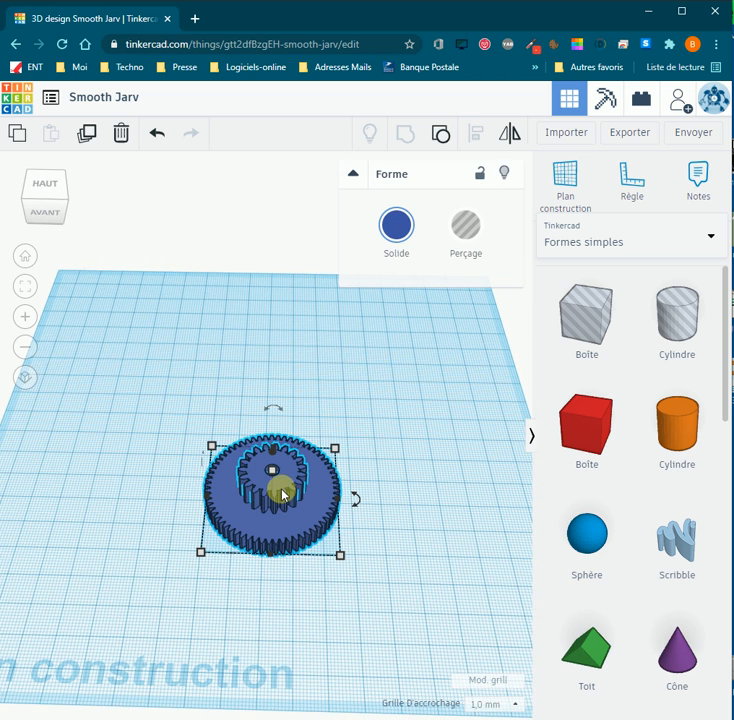
left_click(628, 136)
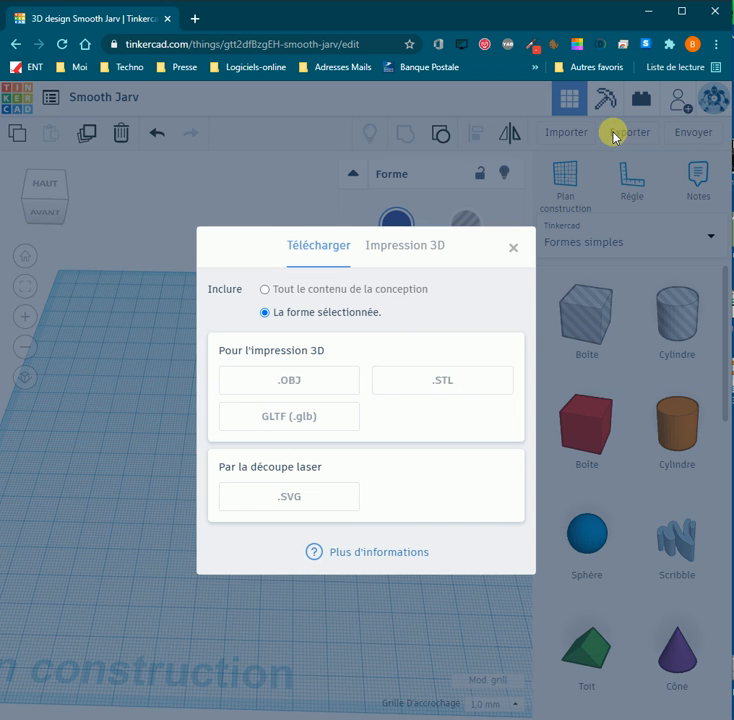
left_click(425, 382)
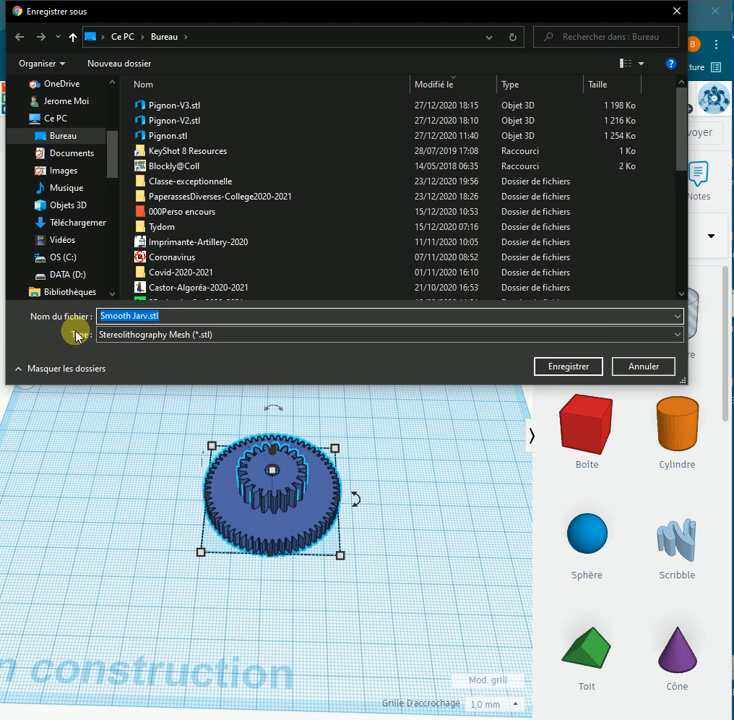
left_click(640, 368)
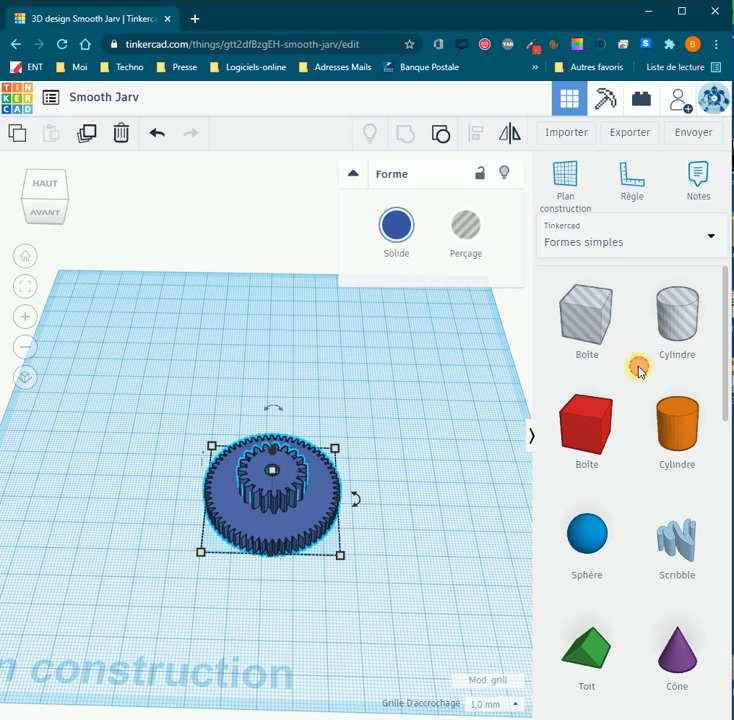
Rename the design as Pignon-V4.
left_click(100, 97)
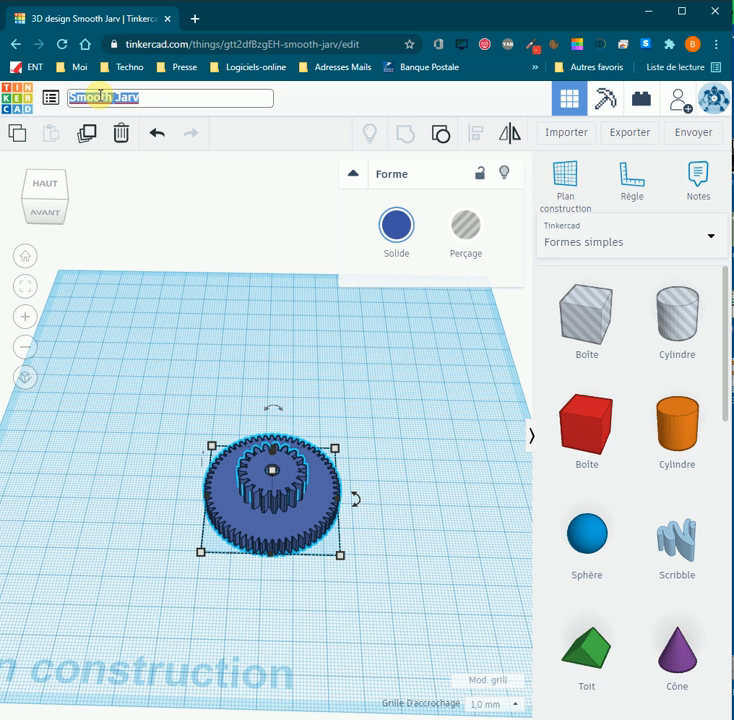
type("Pignon")
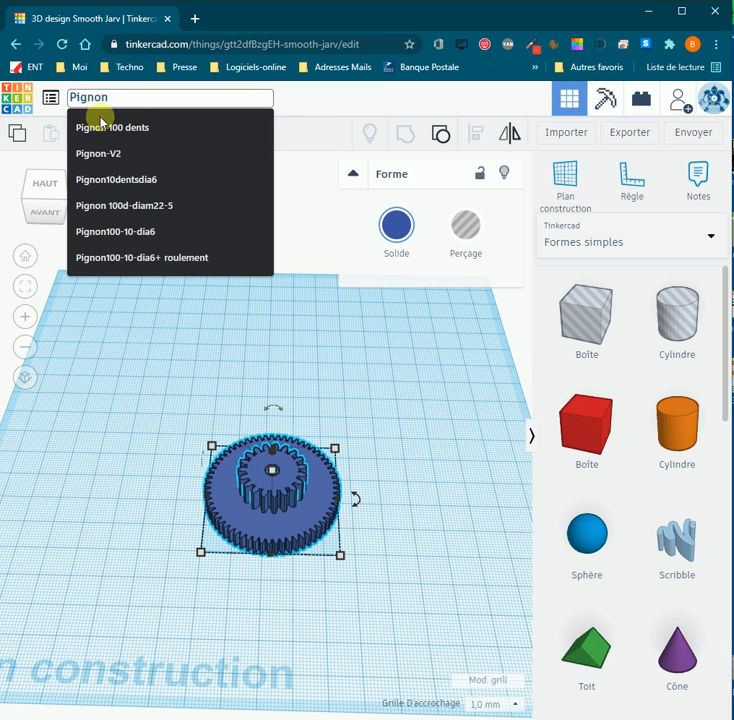
double_click(113, 98)
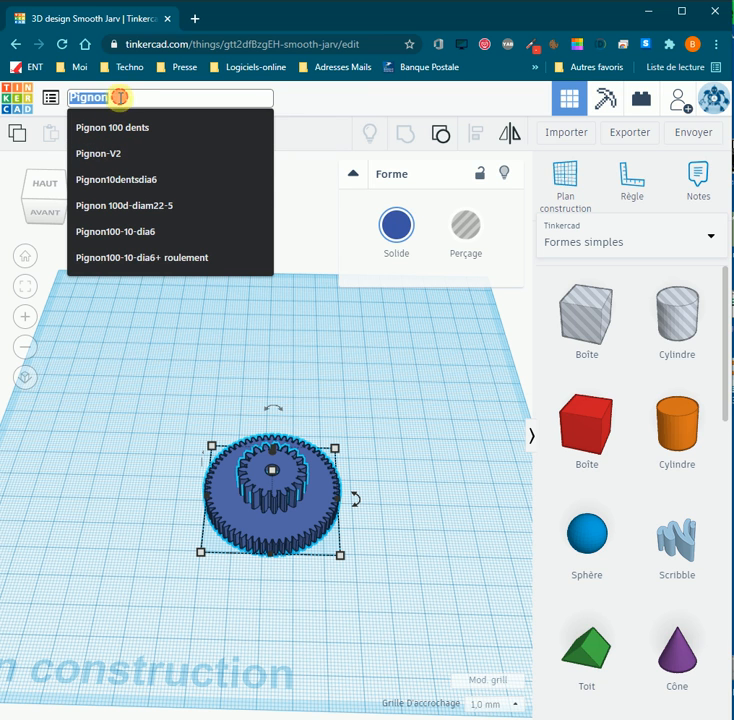
type("-V4")
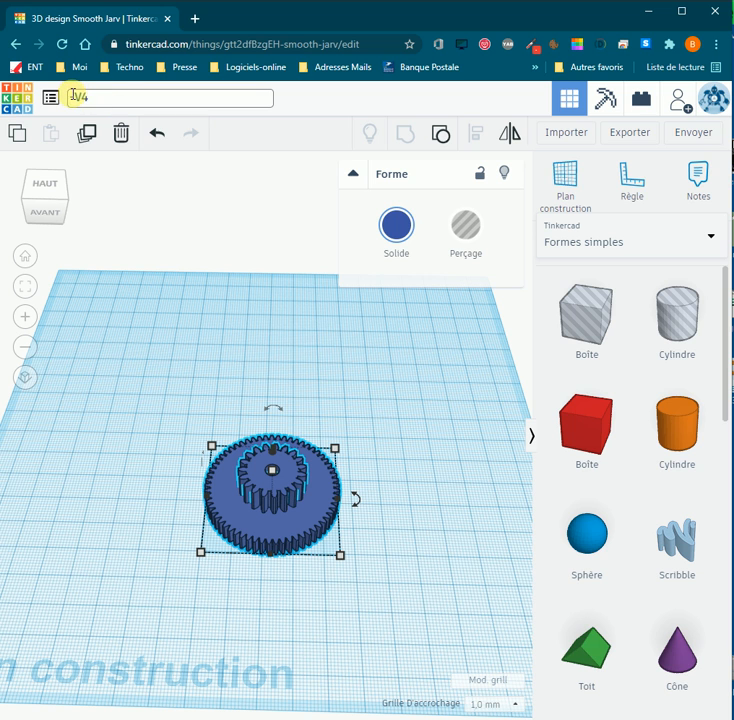
triple_click(72, 97)
type("Pign")
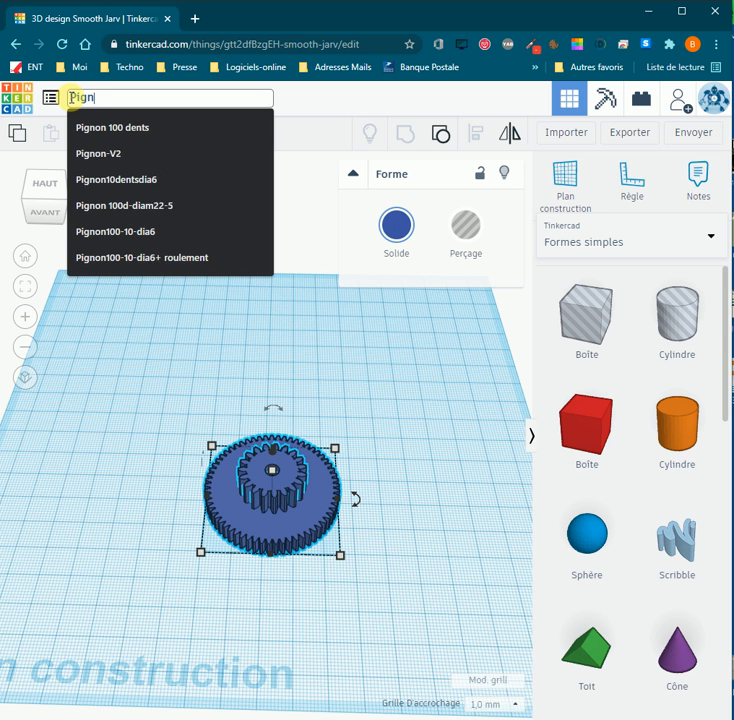
type("on-V4")
left_click(300, 102)
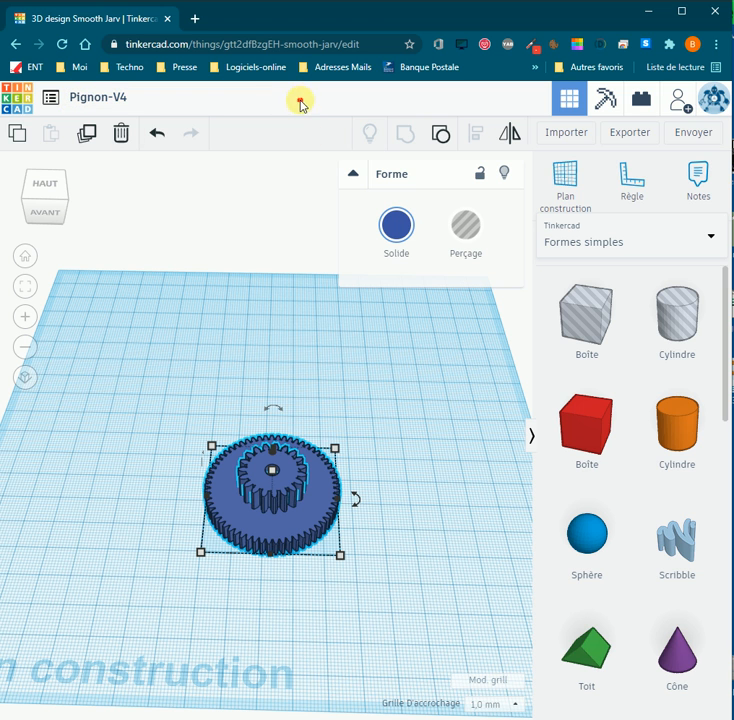
Export the selected gear in STL format and save it to the desktop (Bureau) as Pignon-V4.stl.
left_click(634, 134)
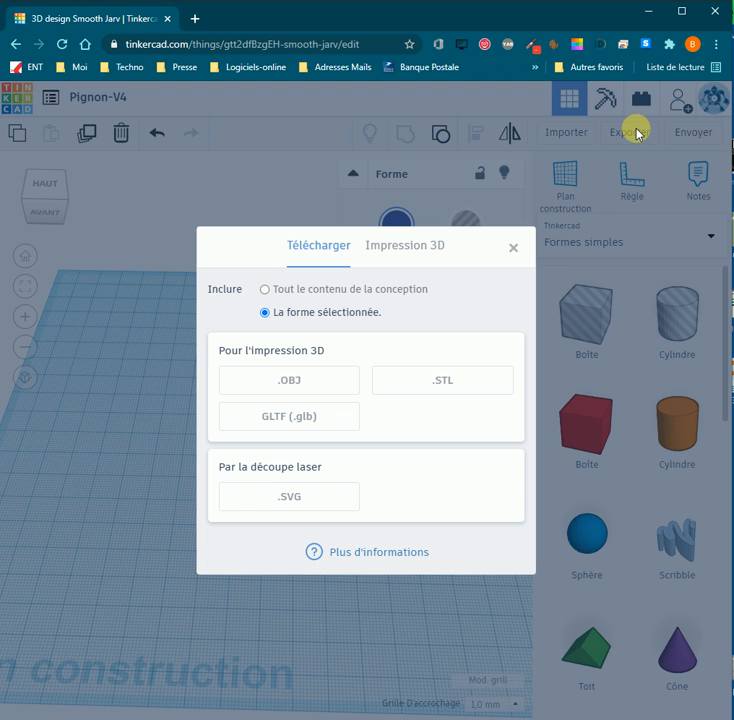
left_click(444, 381)
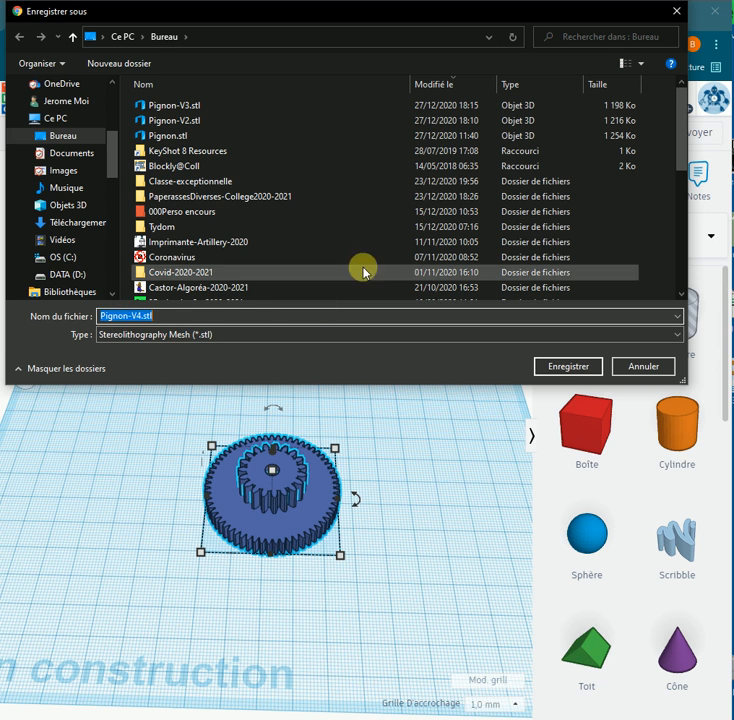
left_click(545, 366)
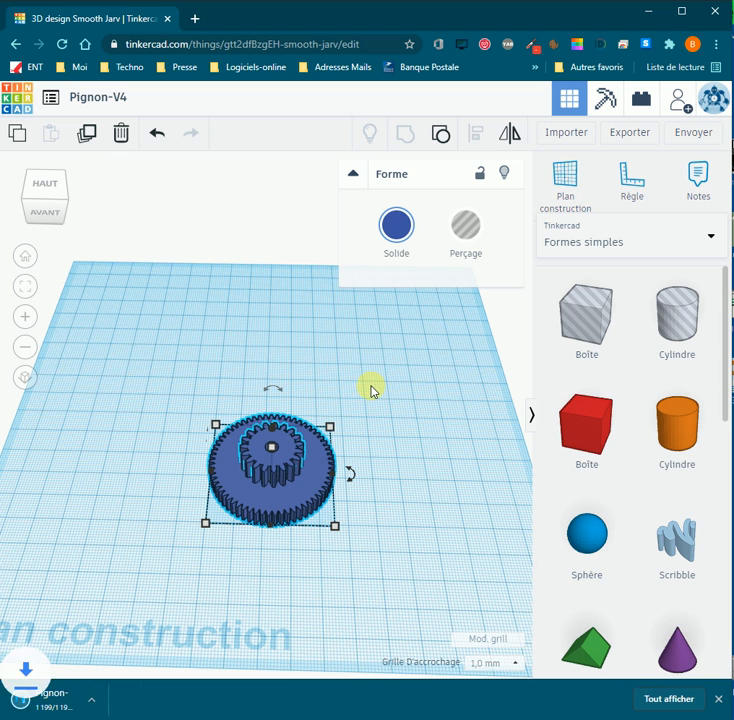